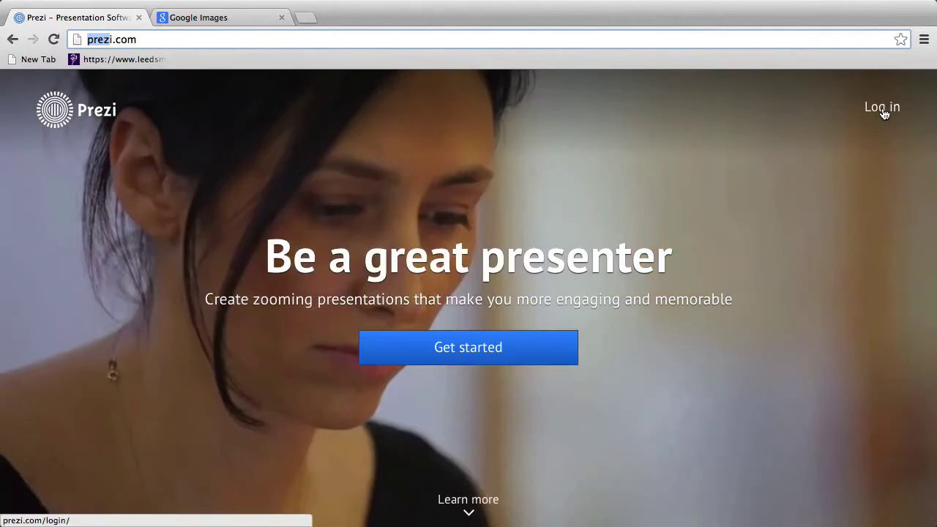
Step: Sign in to Prezi with the account e-mail address and password
{"action": "left_click", "coordinate": [882, 108]}
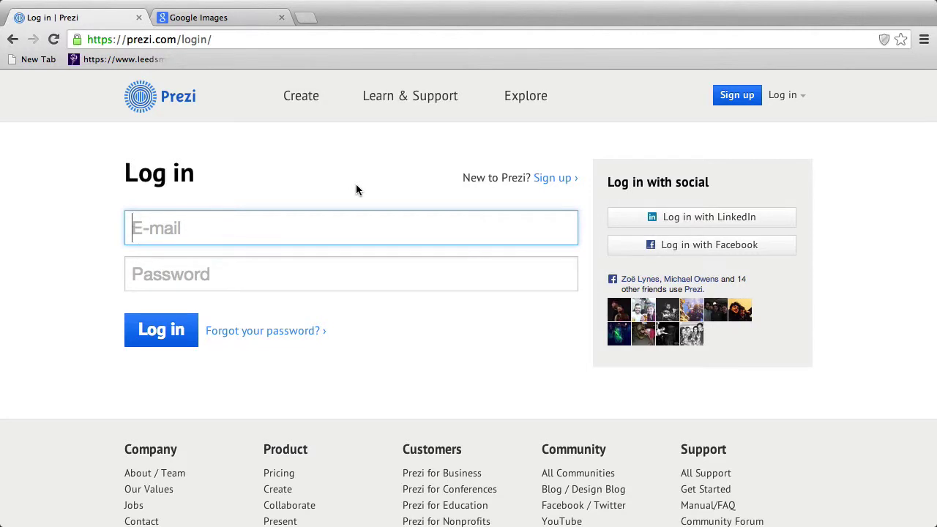
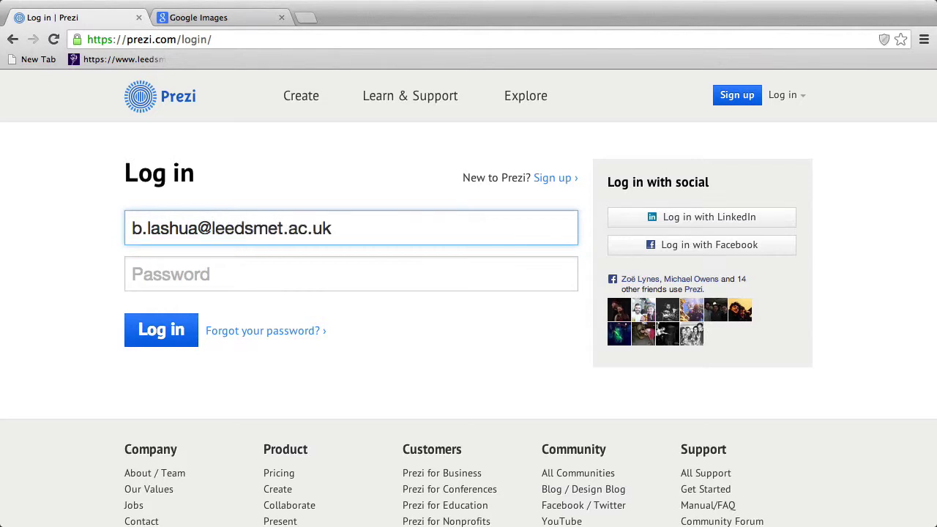
{"action": "key", "text": "Tab"}
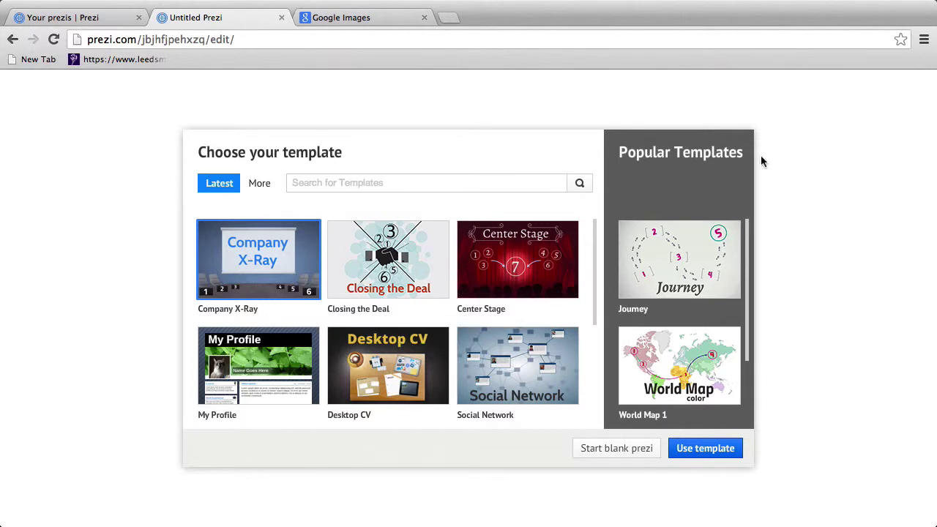
Step: Start a new prezi from a blank canvas instead of a template
{"action": "left_click", "coordinate": [623, 456]}
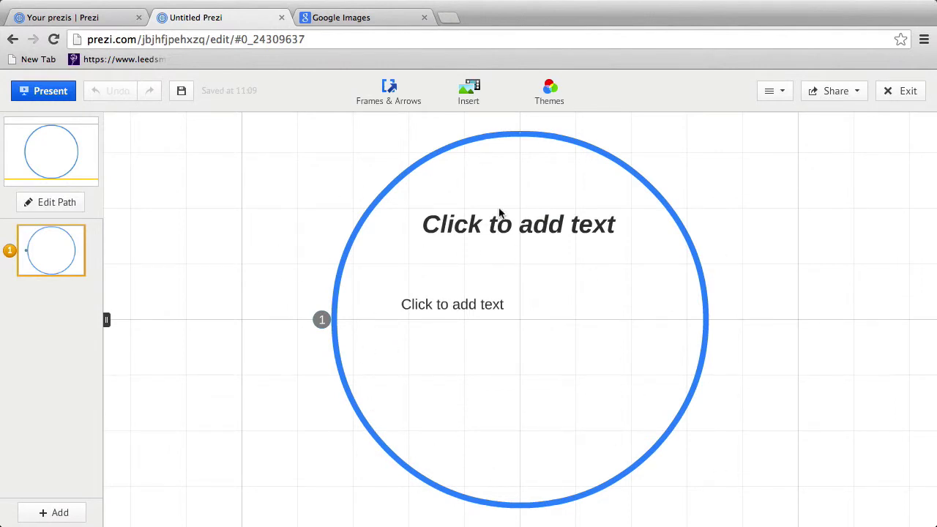
{"action": "left_click", "coordinate": [703, 334]}
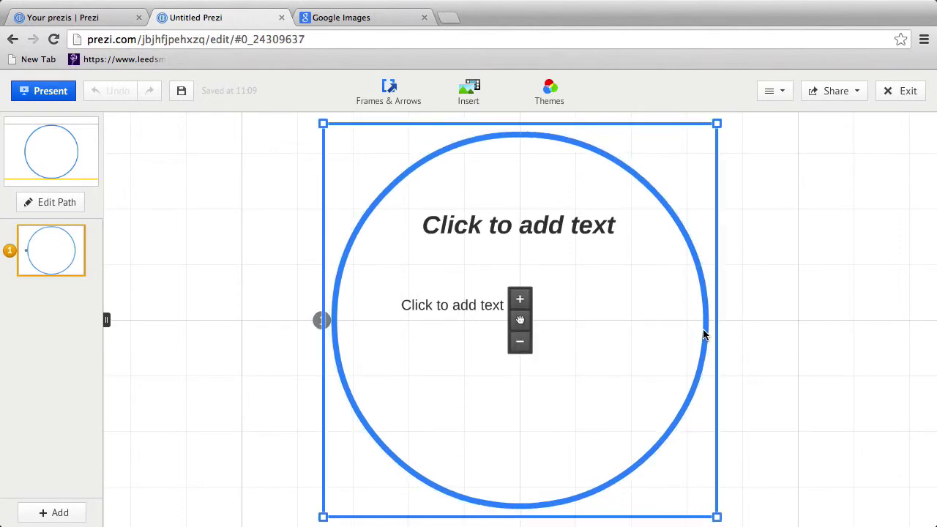
{"action": "left_click_drag", "start_coordinate": [527, 341], "coordinate": [506, 315]}
{"action": "left_click", "coordinate": [504, 336]}
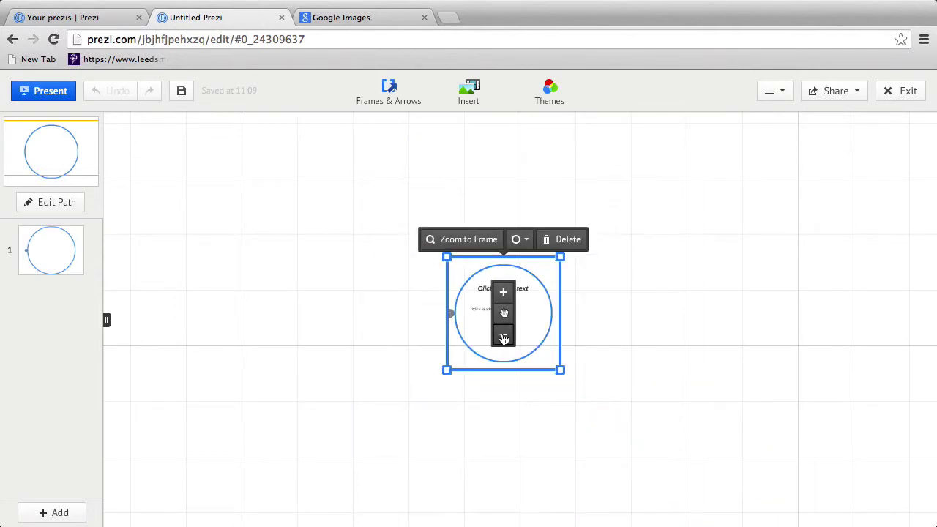
{"action": "left_click", "coordinate": [506, 293]}
{"action": "left_click", "coordinate": [506, 293]}
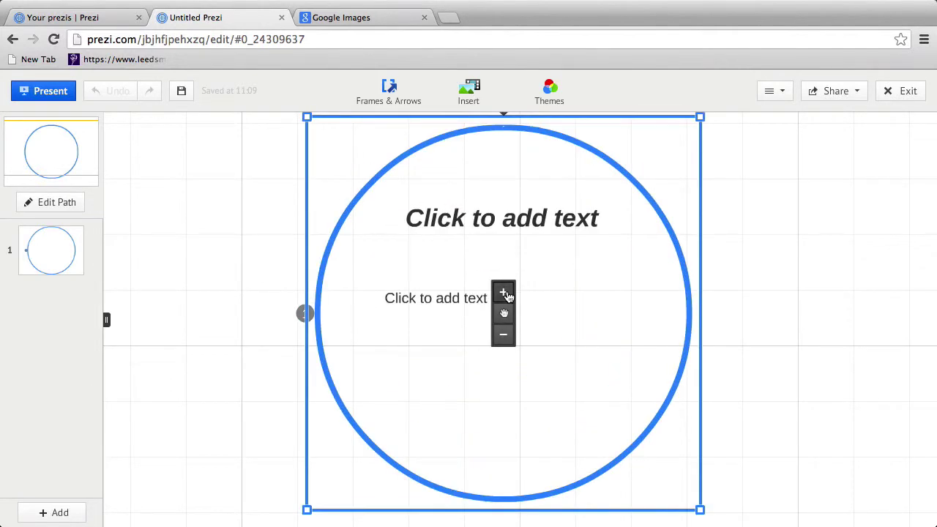
{"action": "left_click", "coordinate": [506, 294]}
{"action": "left_click", "coordinate": [502, 335]}
{"action": "left_click", "coordinate": [502, 336]}
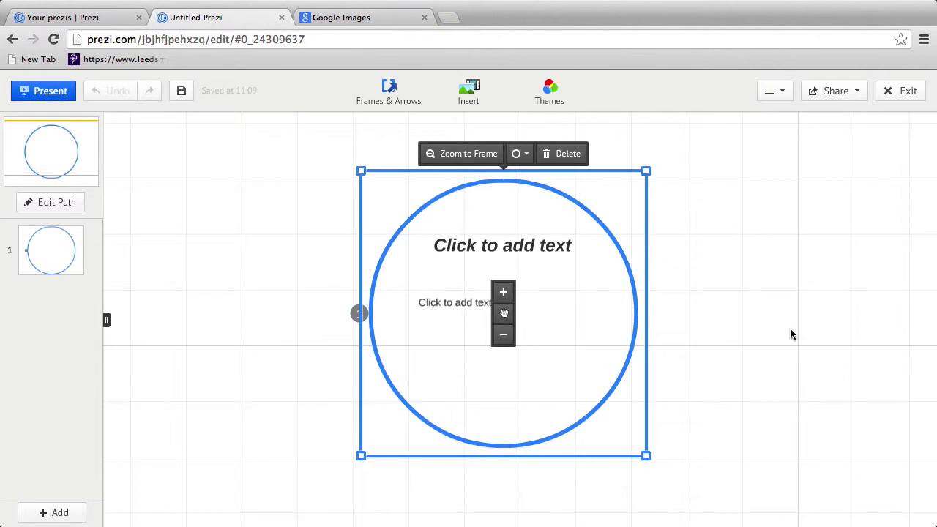
{"action": "mouse_move", "coordinate": [875, 293]}
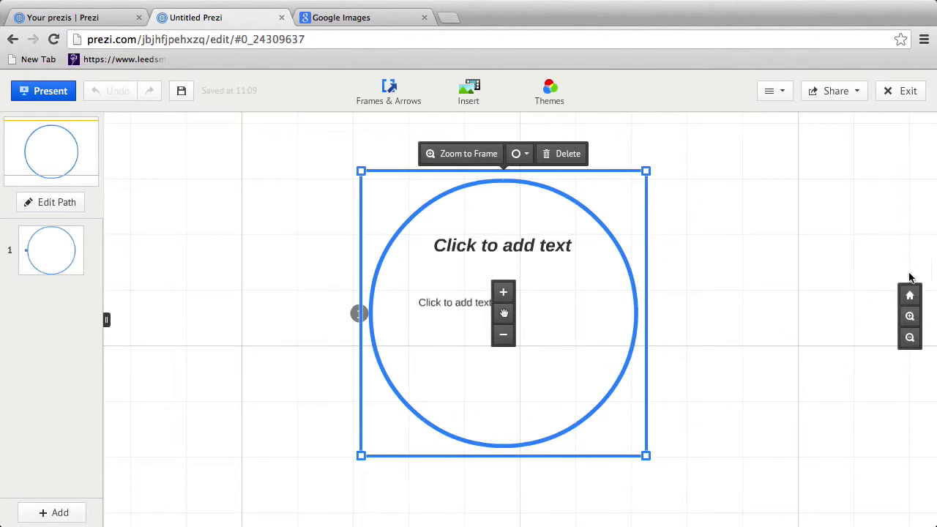
{"action": "left_click", "coordinate": [910, 338]}
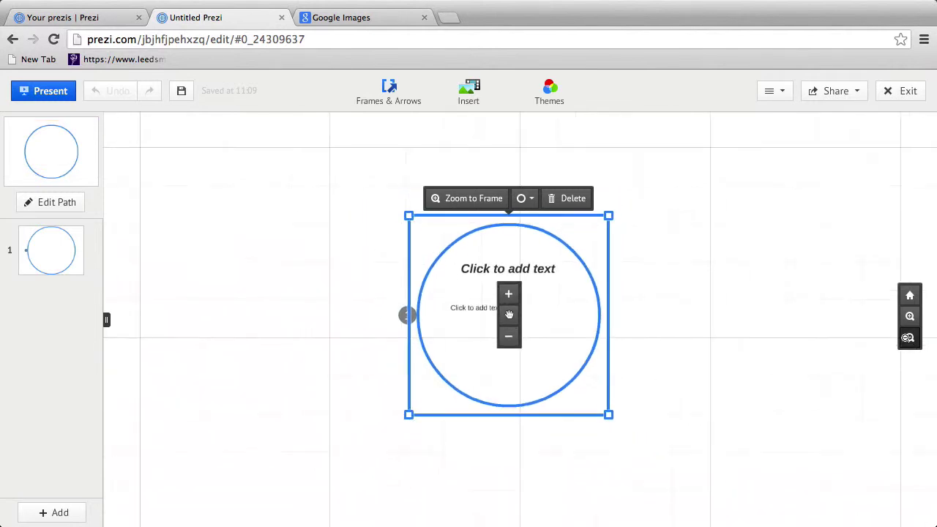
{"action": "left_click", "coordinate": [909, 338]}
{"action": "left_click", "coordinate": [911, 337]}
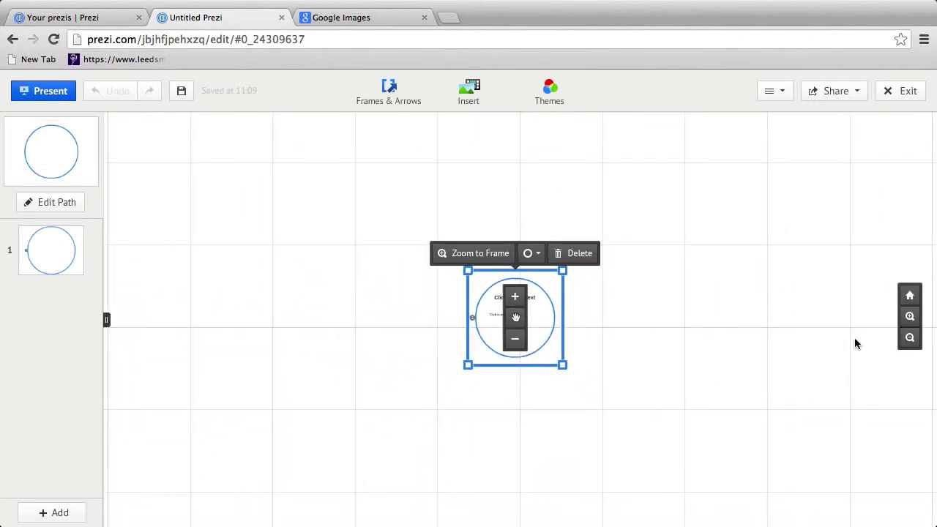
{"action": "left_click", "coordinate": [909, 316]}
{"action": "left_click", "coordinate": [909, 316]}
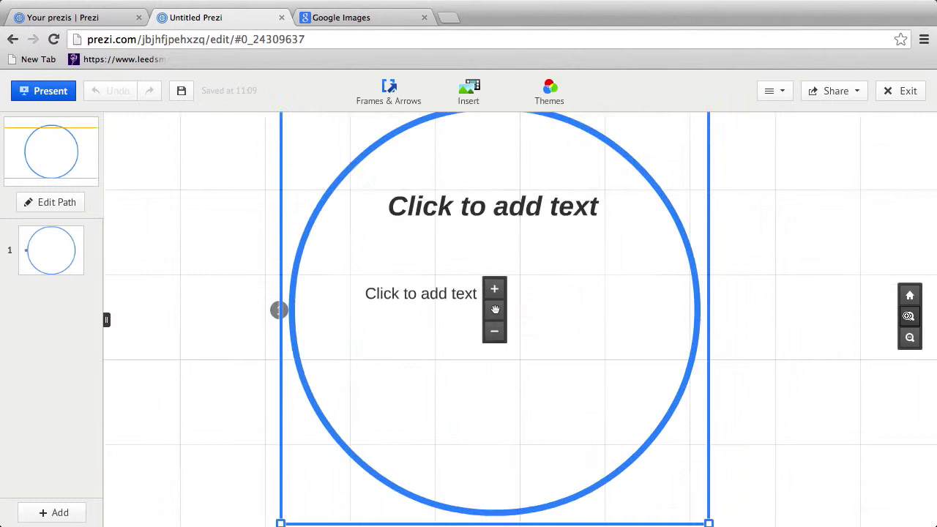
{"action": "left_click", "coordinate": [909, 337]}
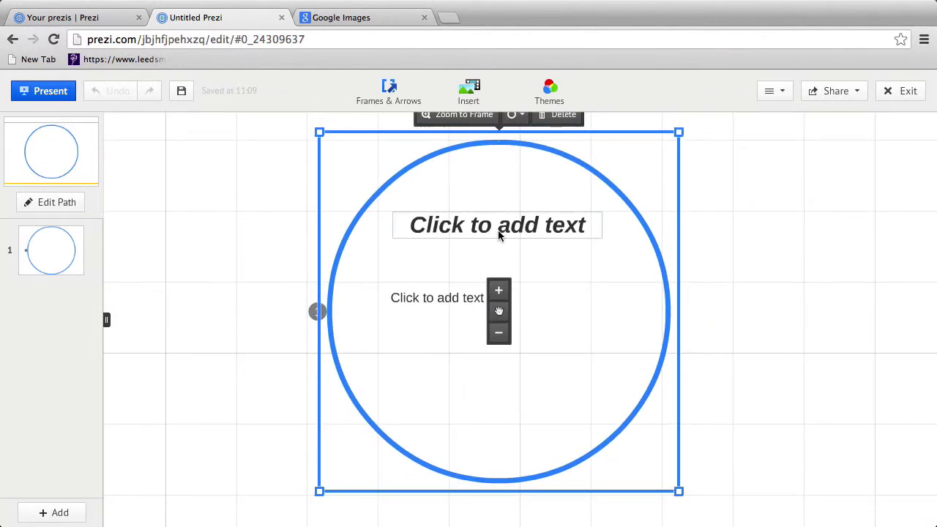
Step: Title the circle frame '1' and give it the body text 'question?'
{"action": "left_click", "coordinate": [495, 232]}
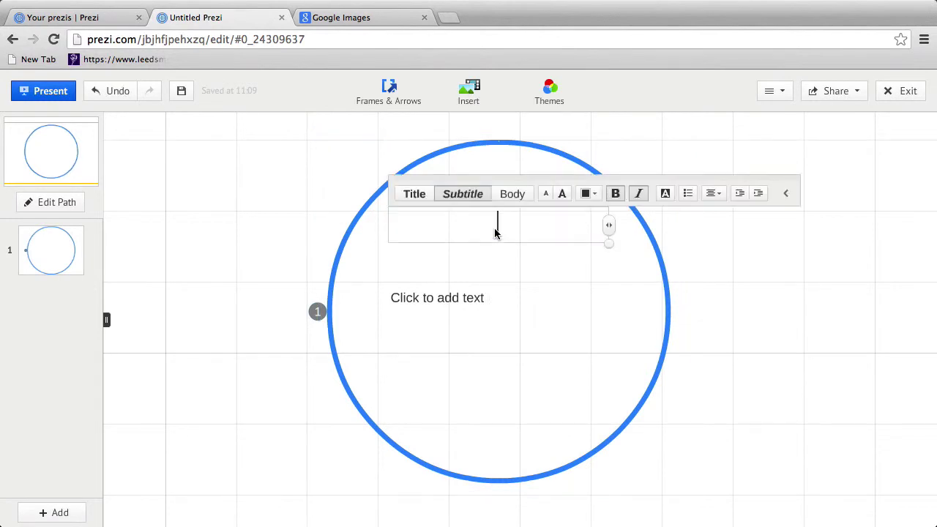
{"action": "type", "text": "1"}
{"action": "left_click", "coordinate": [456, 299]}
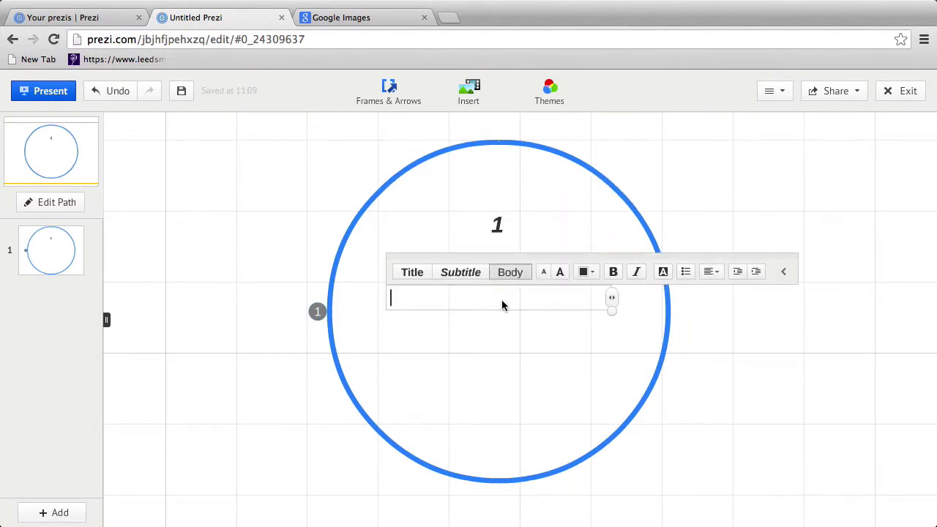
{"action": "type", "text": "question?"}
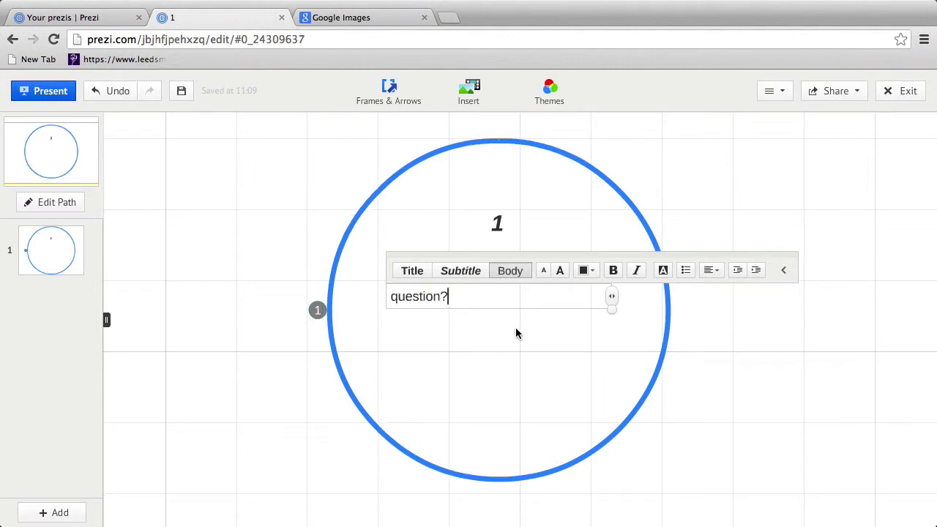
{"action": "left_click", "coordinate": [515, 334]}
{"action": "left_click", "coordinate": [417, 101]}
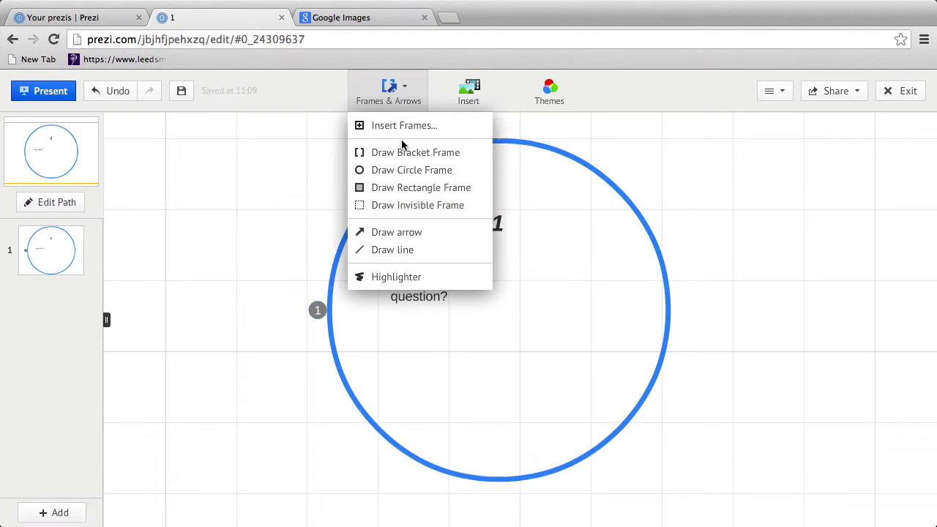
Step: Browse the Insert and Themes options, then pick Draw Circle Frame
{"action": "left_click", "coordinate": [476, 99]}
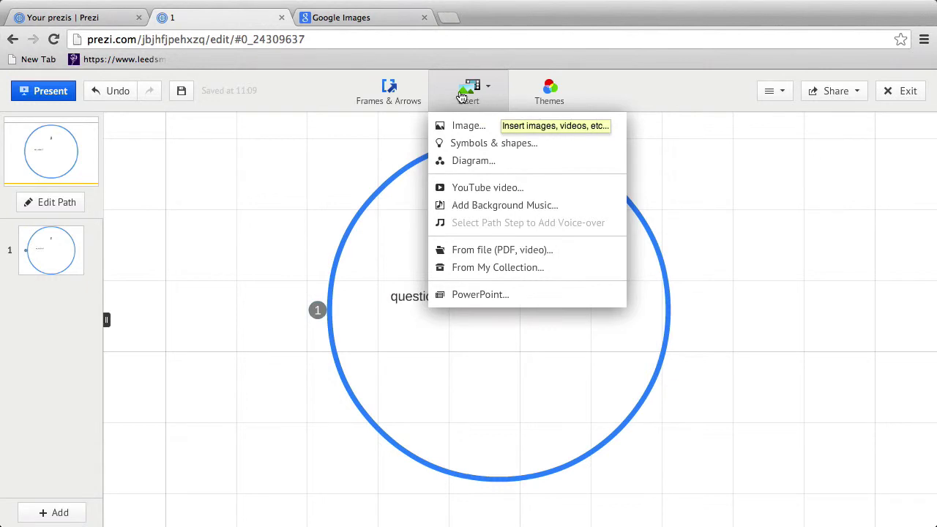
{"action": "left_click", "coordinate": [551, 95]}
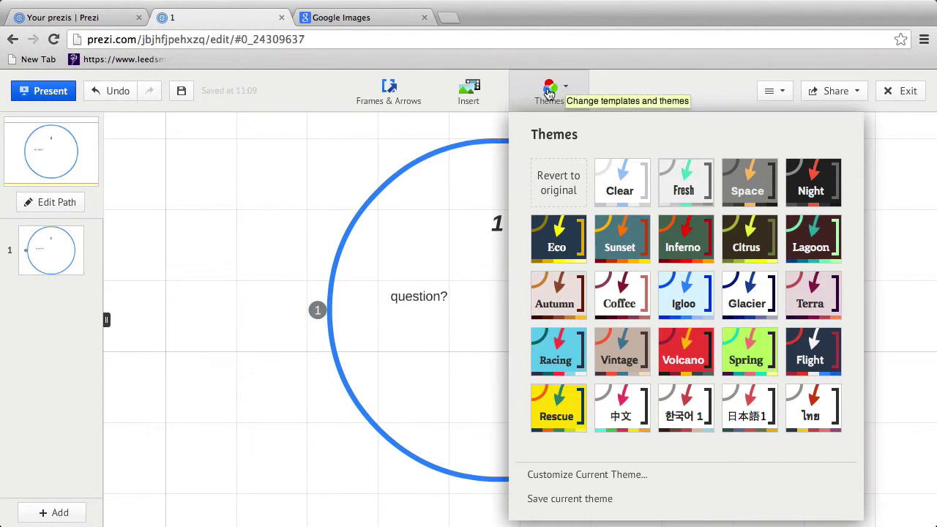
{"action": "left_click", "coordinate": [396, 91]}
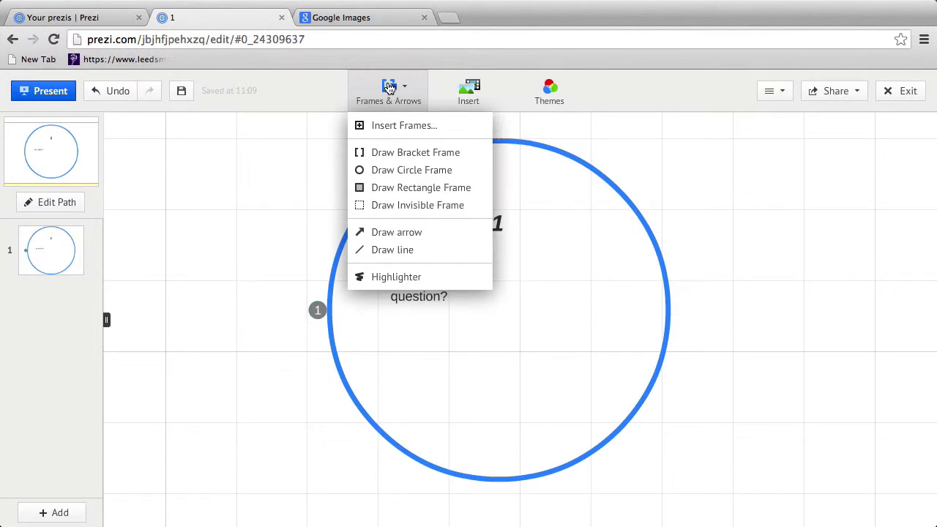
{"action": "left_click", "coordinate": [398, 173]}
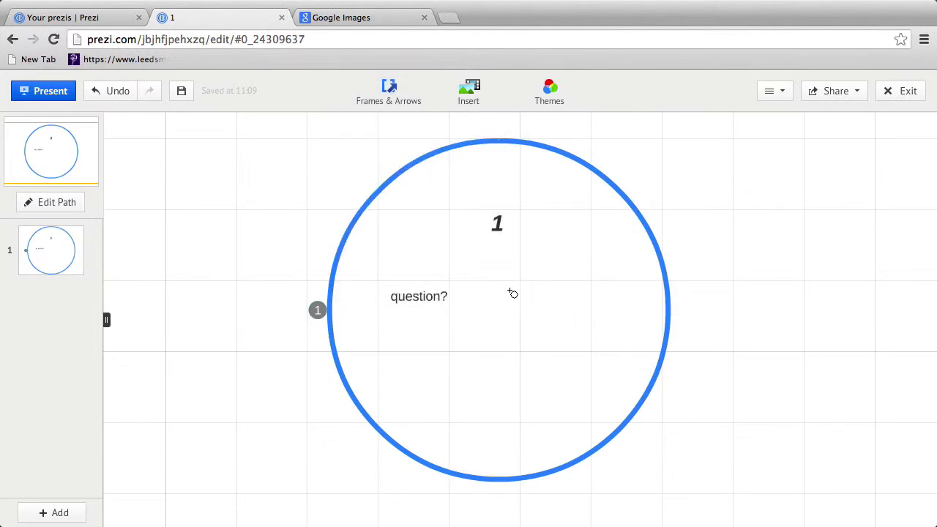
Step: Draw a smaller circle inside the first one and add the text '2' in it
{"action": "left_click_drag", "start_coordinate": [511, 342], "coordinate": [655, 361]}
{"action": "left_click", "coordinate": [591, 310]}
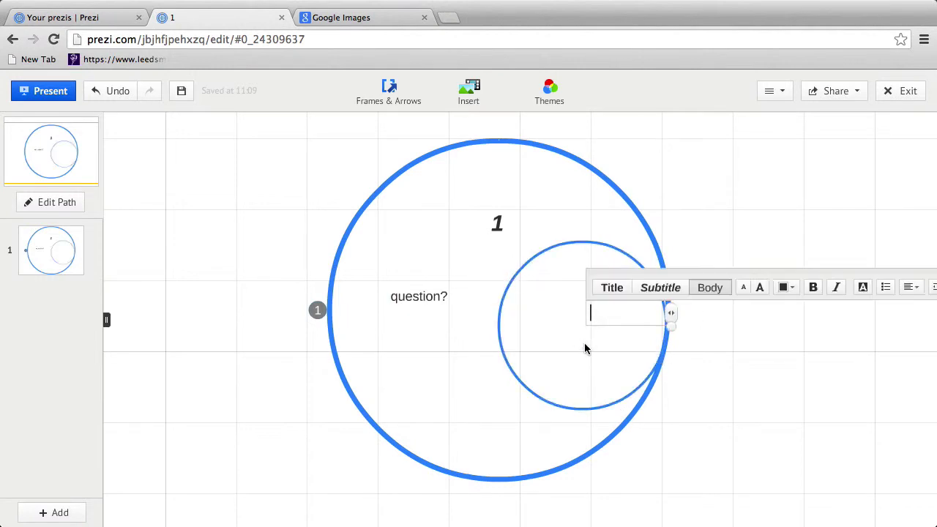
{"action": "left_click", "coordinate": [724, 359]}
{"action": "left_click", "coordinate": [593, 368]}
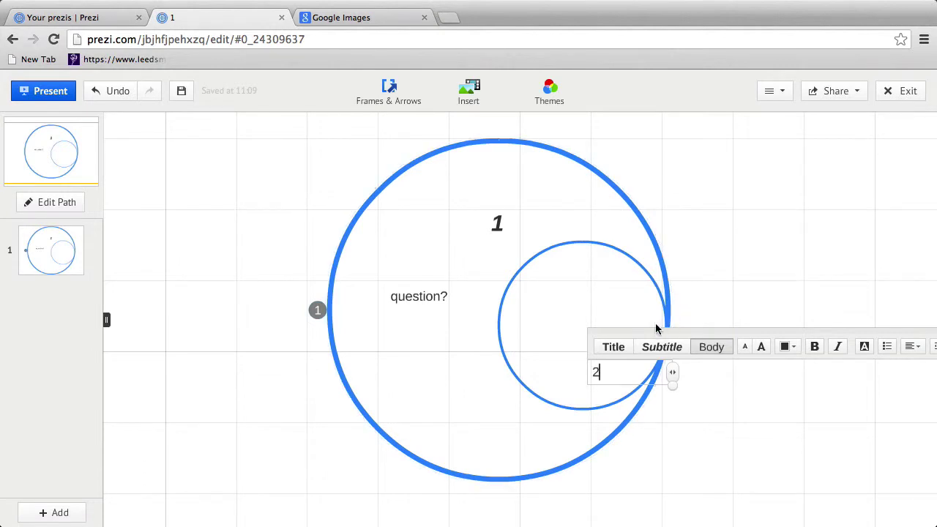
{"action": "type", "text": "2"}
Step: Make the 2 red, bold and italic, and align it level with question?
{"action": "left_click", "coordinate": [612, 347]}
{"action": "left_click", "coordinate": [678, 349]}
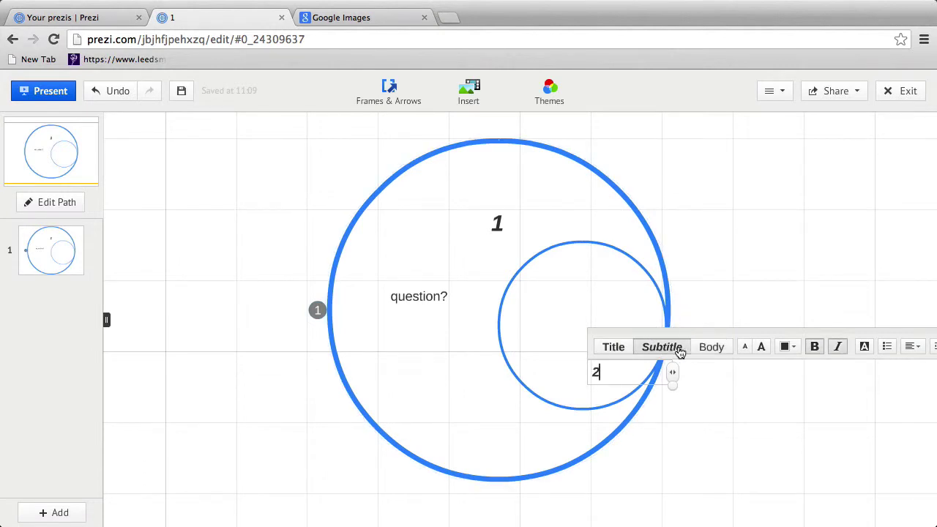
{"action": "left_click", "coordinate": [629, 348]}
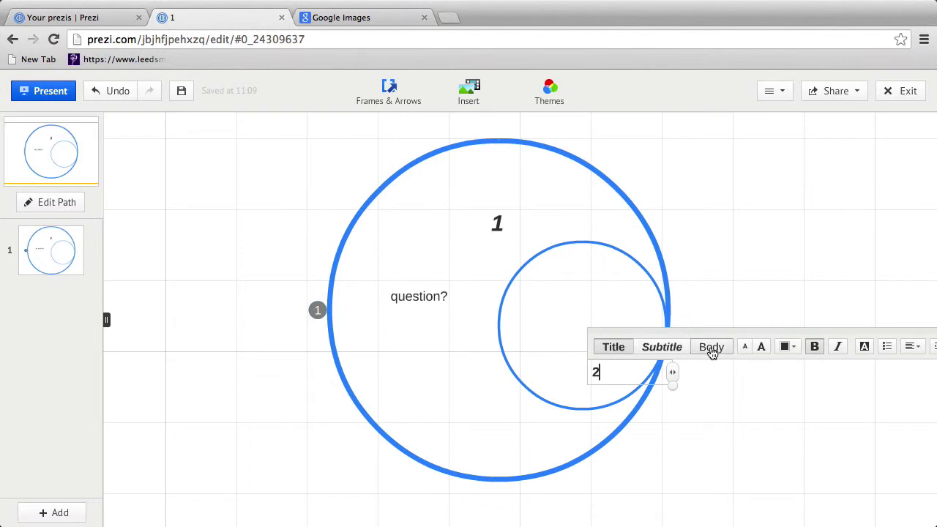
{"action": "left_click", "coordinate": [712, 352]}
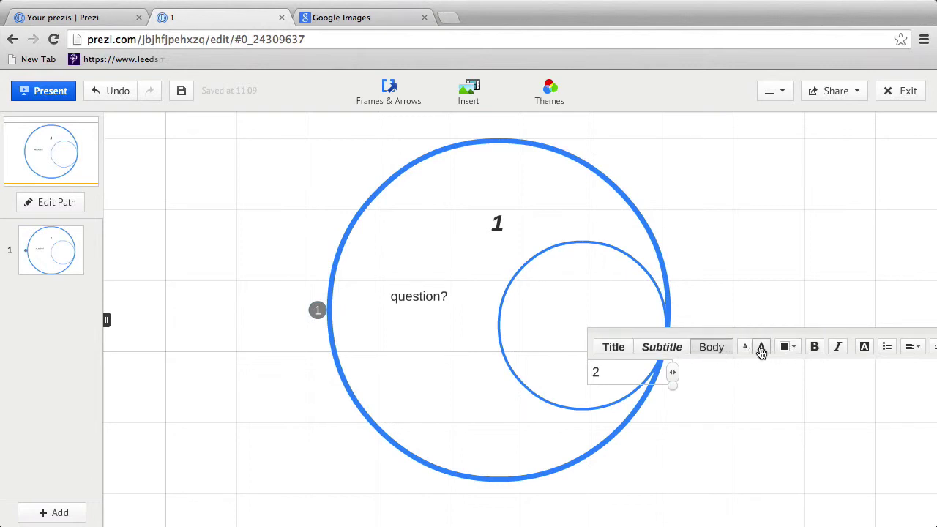
{"action": "left_click", "coordinate": [761, 351]}
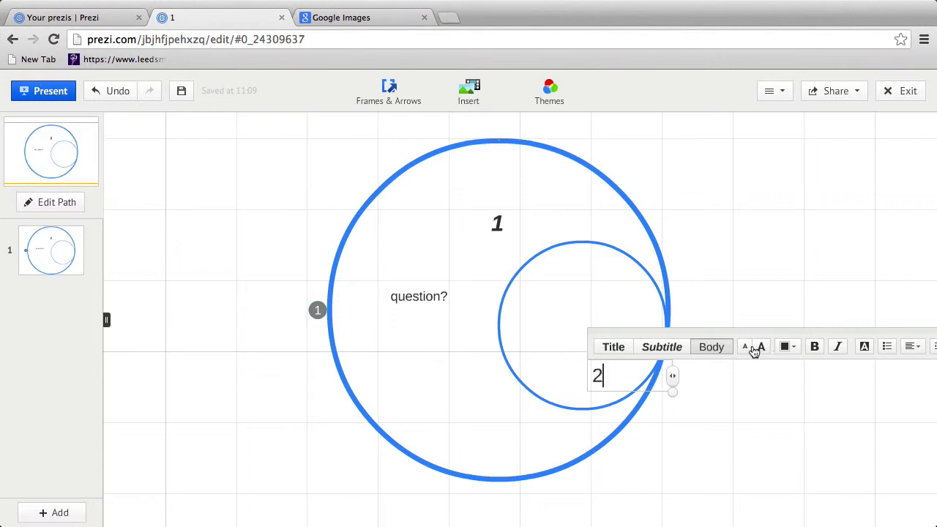
{"action": "left_click", "coordinate": [751, 350]}
{"action": "left_click", "coordinate": [791, 349]}
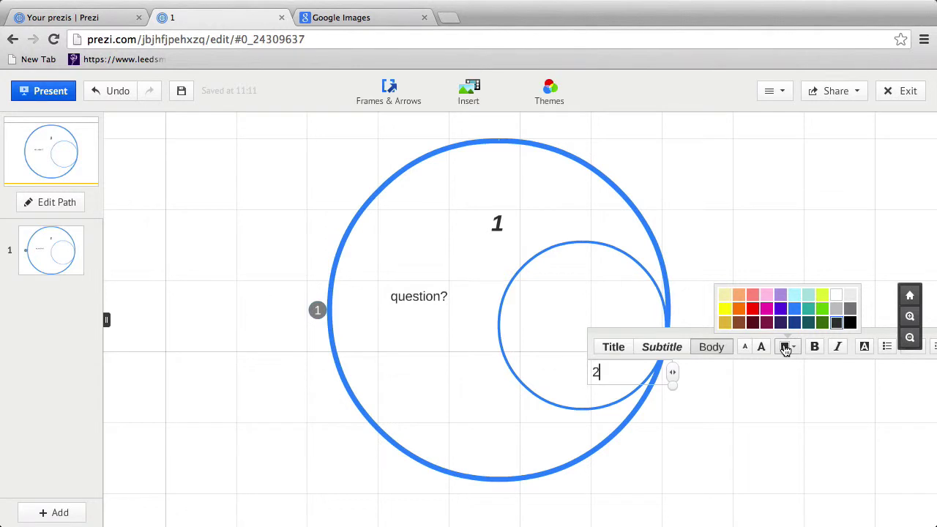
{"action": "left_click", "coordinate": [754, 308]}
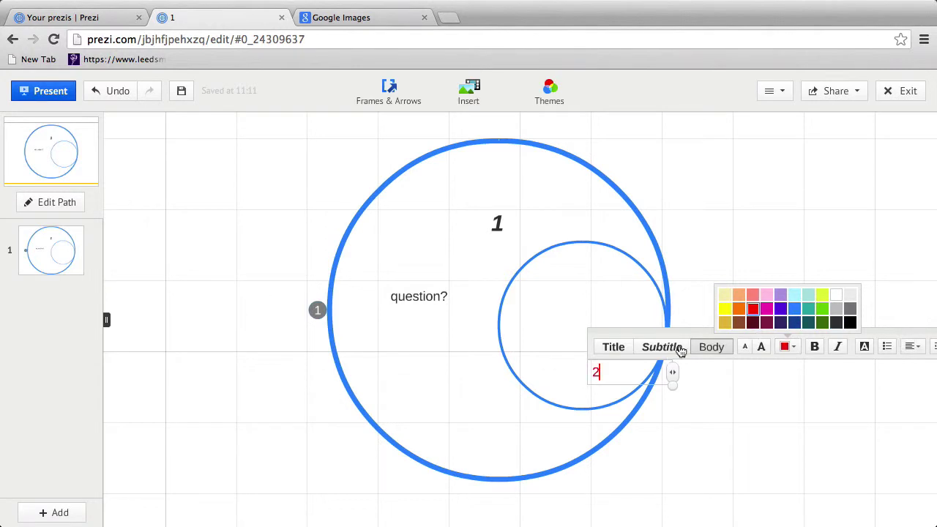
{"action": "left_click", "coordinate": [816, 349]}
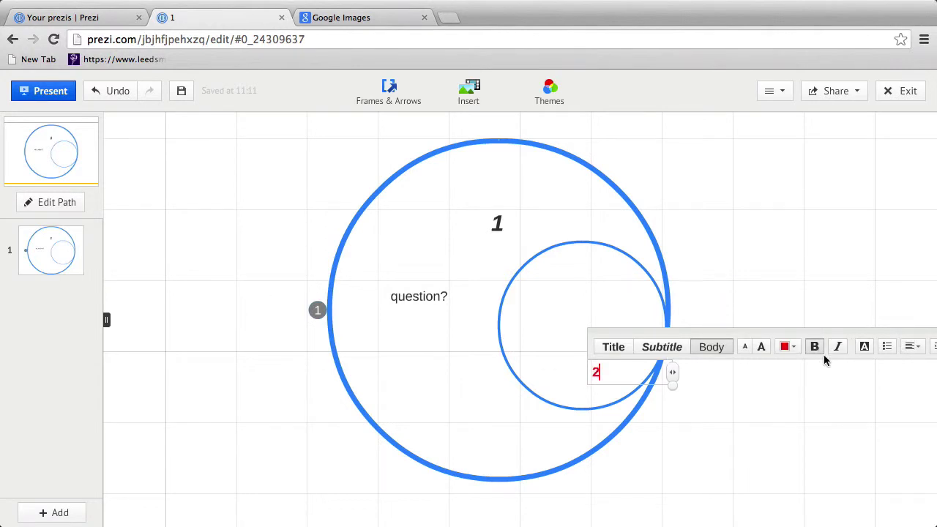
{"action": "left_click_drag", "start_coordinate": [732, 334], "coordinate": [710, 261]}
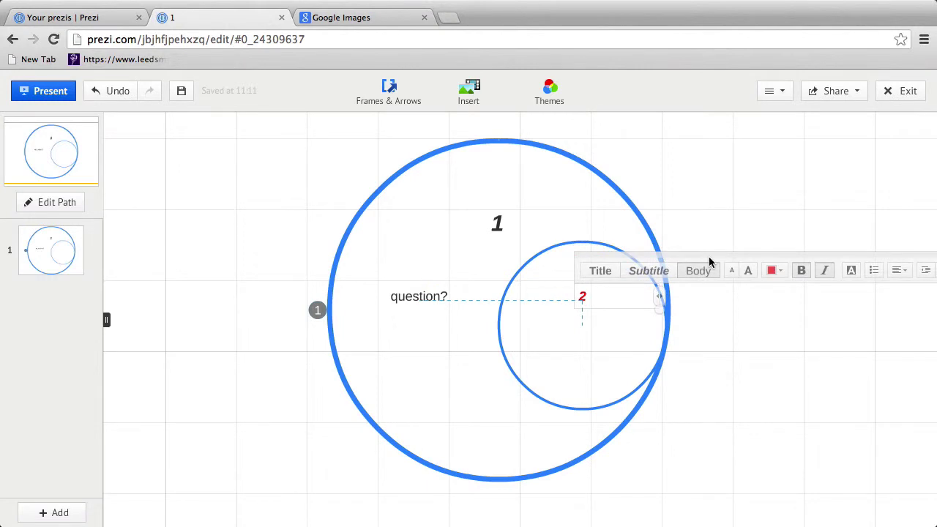
{"action": "left_click_drag", "start_coordinate": [709, 262], "coordinate": [709, 262]}
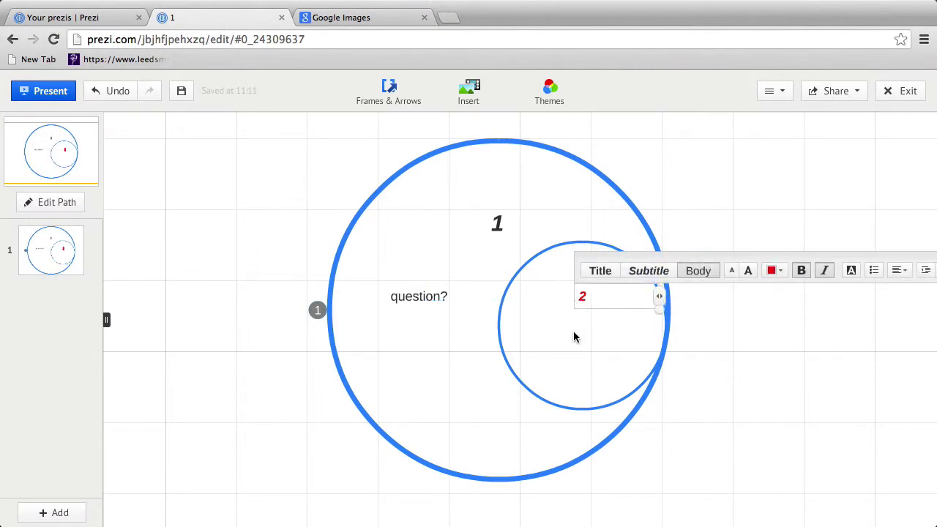
Step: Add the text 'theories?' inside the second circle
{"action": "left_click", "coordinate": [555, 329]}
{"action": "left_click", "coordinate": [508, 325]}
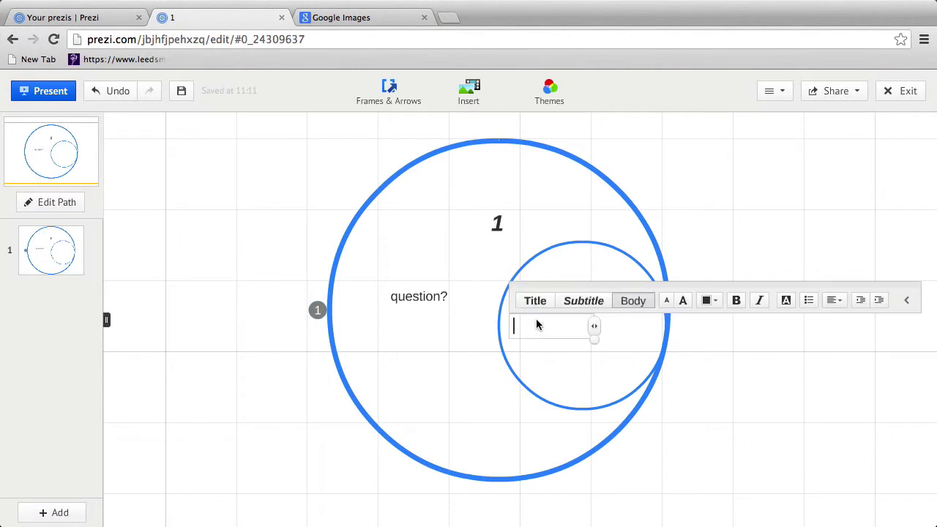
{"action": "type", "text": "theories?"}
{"action": "left_click", "coordinate": [596, 367]}
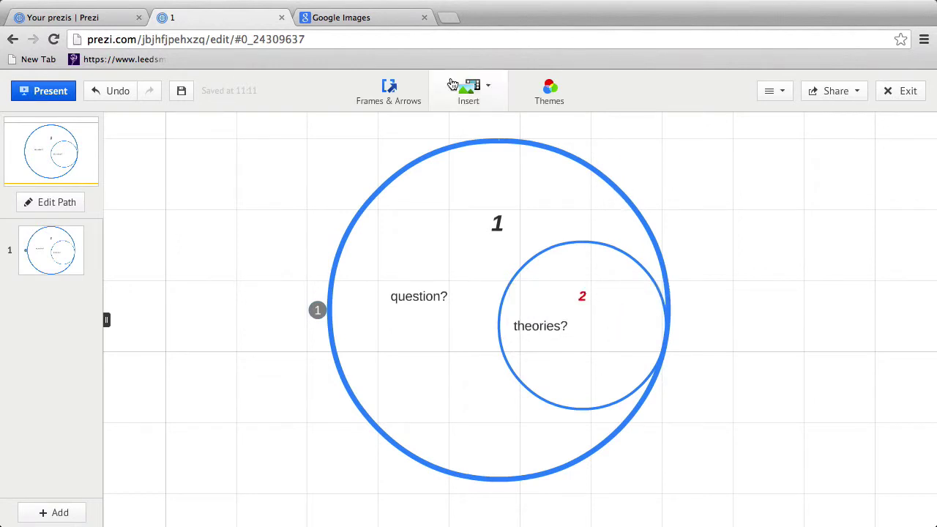
Step: Draw a third, small circle frame nested inside circle 2
{"action": "left_click", "coordinate": [390, 99]}
{"action": "left_click", "coordinate": [393, 167]}
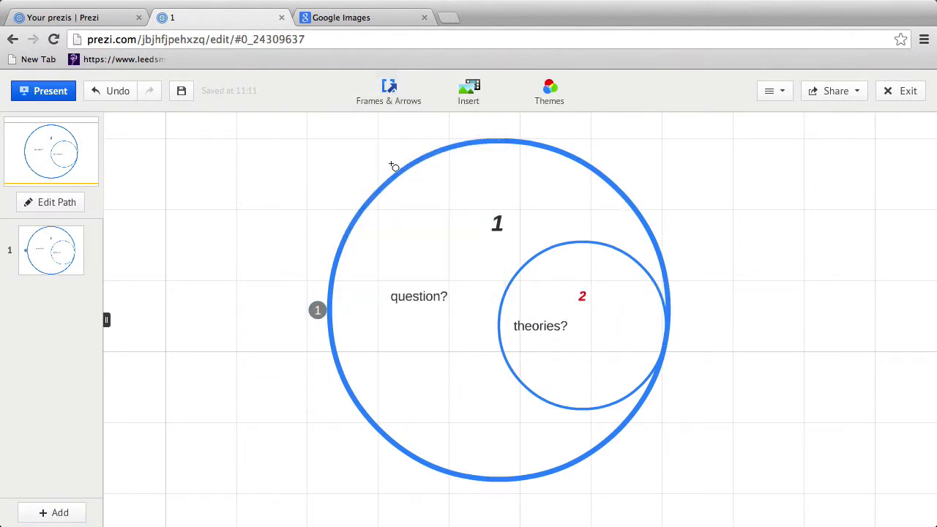
{"action": "left_click_drag", "start_coordinate": [603, 332], "coordinate": [650, 377]}
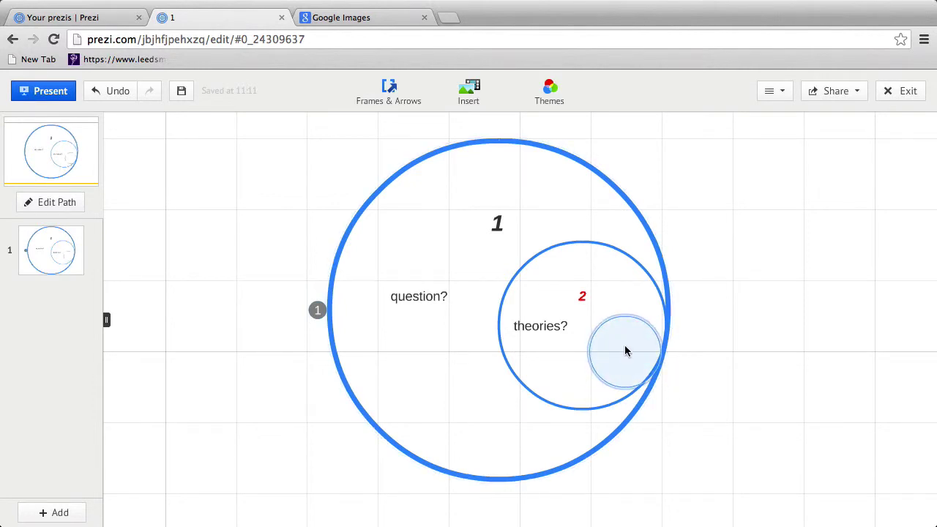
{"action": "left_click", "coordinate": [622, 368]}
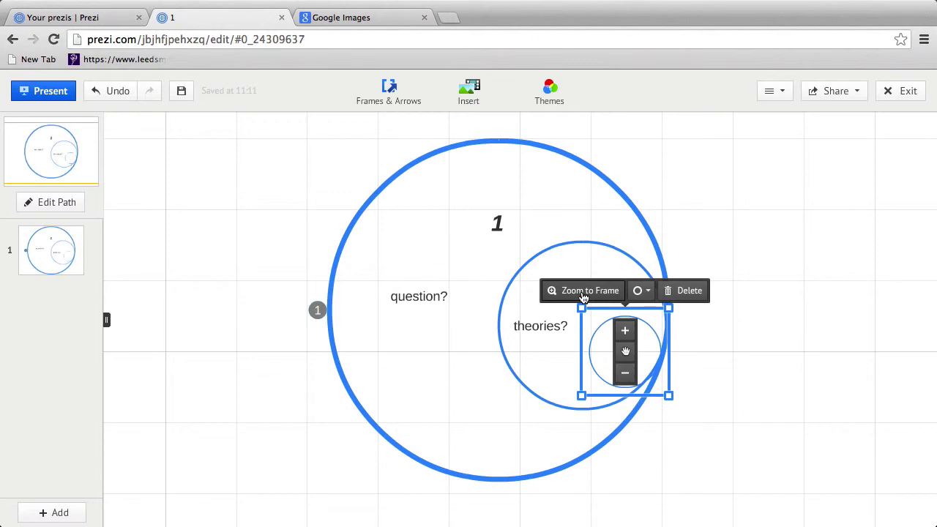
Step: Zoom to the smallest circle and place the label '3' at its top
{"action": "left_click", "coordinate": [600, 290]}
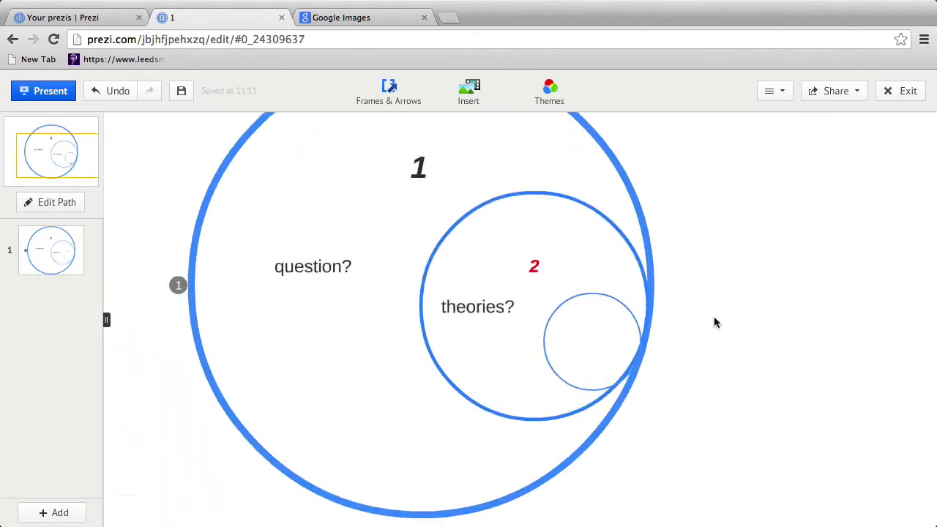
{"action": "left_click", "coordinate": [476, 263]}
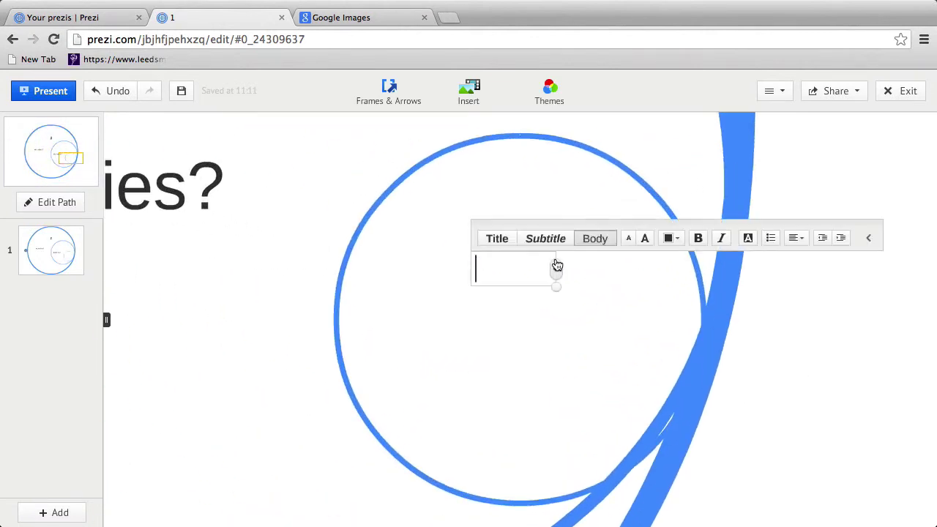
{"action": "type", "text": "3"}
{"action": "left_click_drag", "start_coordinate": [565, 224], "coordinate": [606, 181]}
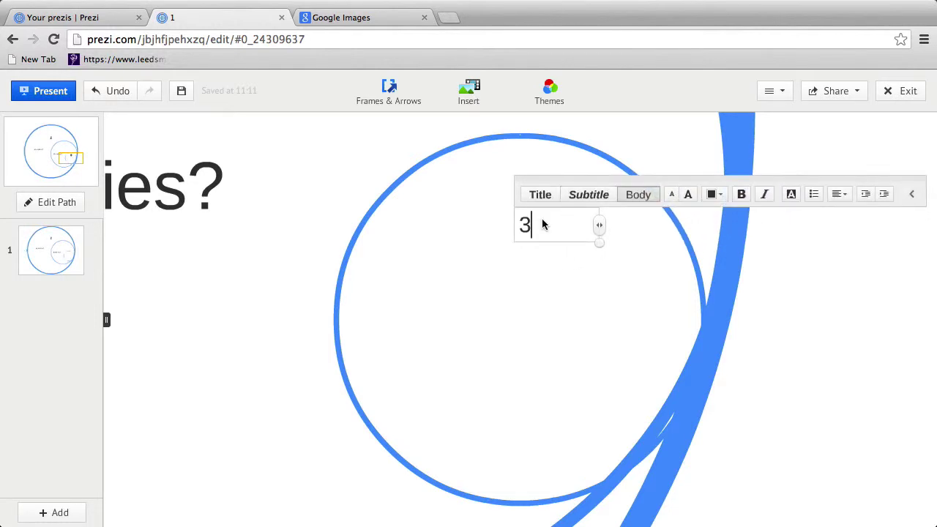
{"action": "left_click", "coordinate": [467, 302]}
Step: Add the text 'practice?' below the 3 and centre it in view
{"action": "double_click", "coordinate": [515, 310]}
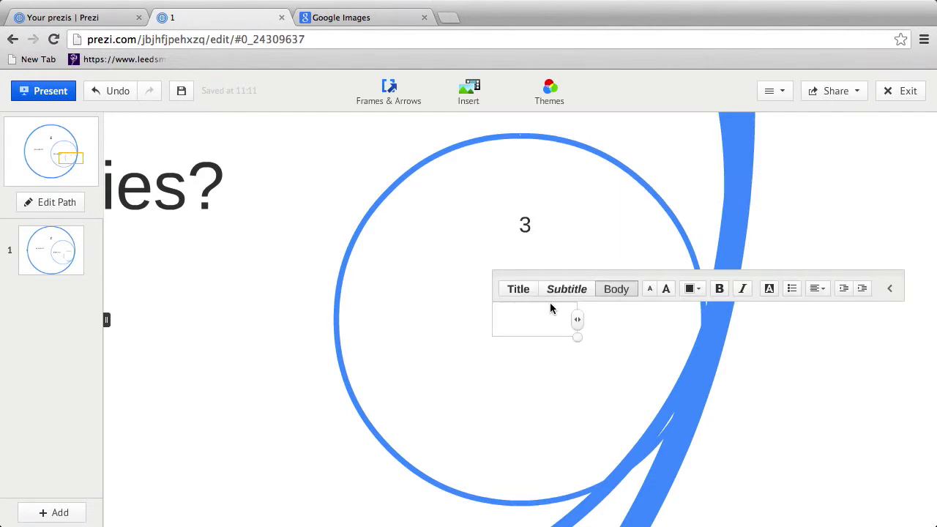
{"action": "type", "text": "pract"}
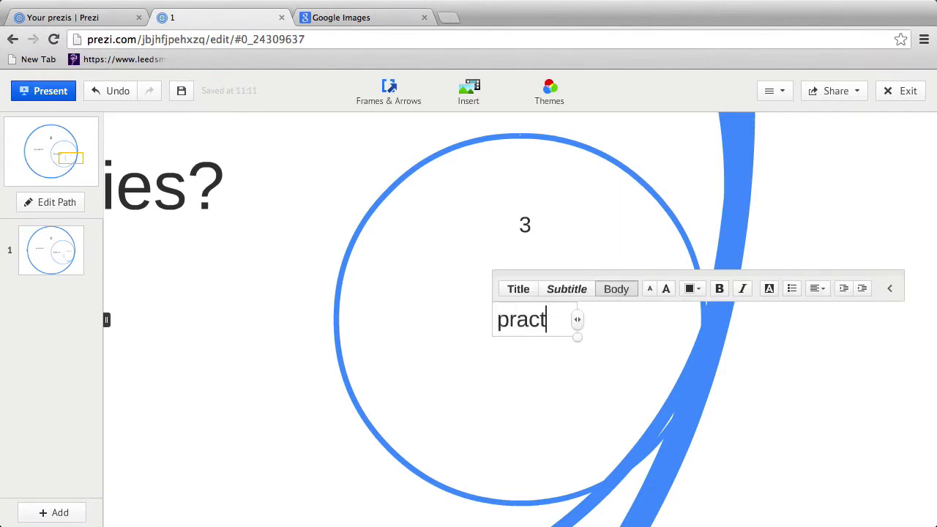
{"action": "type", "text": "ice?"}
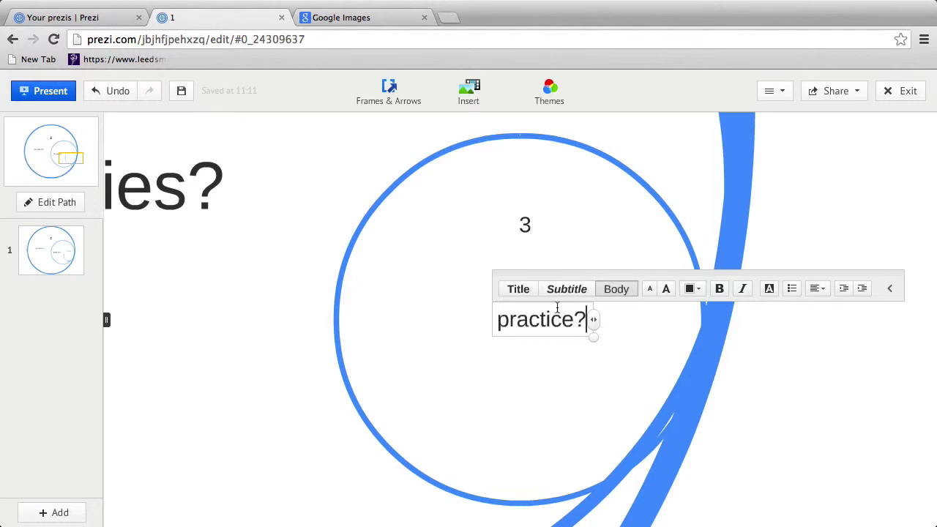
{"action": "scroll", "coordinate": [515, 363], "scroll_direction": "down", "scroll_amount": 6}
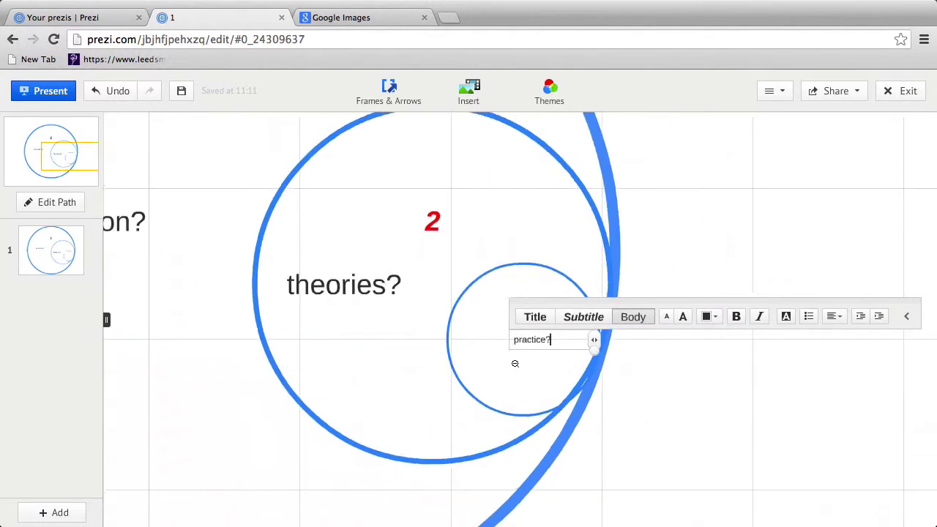
{"action": "scroll", "coordinate": [515, 363], "scroll_direction": "down", "scroll_amount": 3}
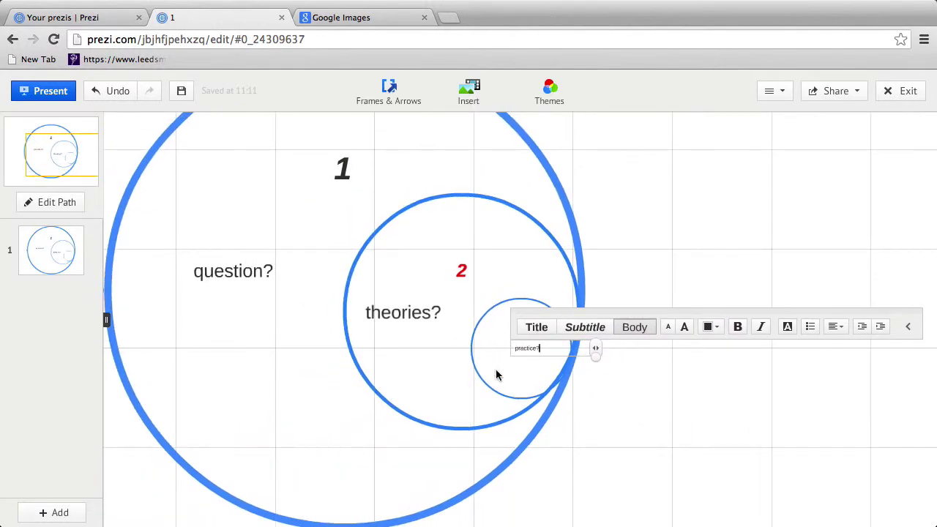
{"action": "scroll", "coordinate": [490, 381], "scroll_direction": "up", "scroll_amount": 6}
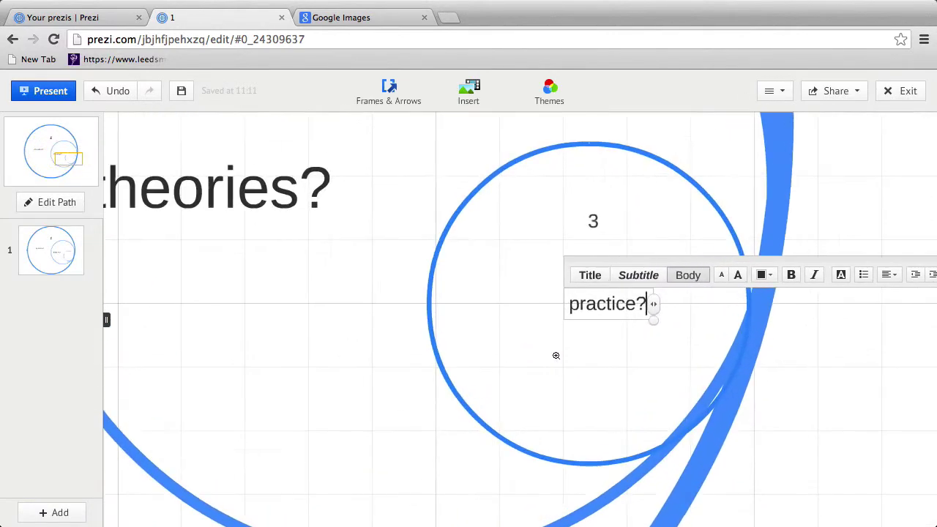
{"action": "scroll", "coordinate": [582, 353], "scroll_direction": "down", "scroll_amount": 3}
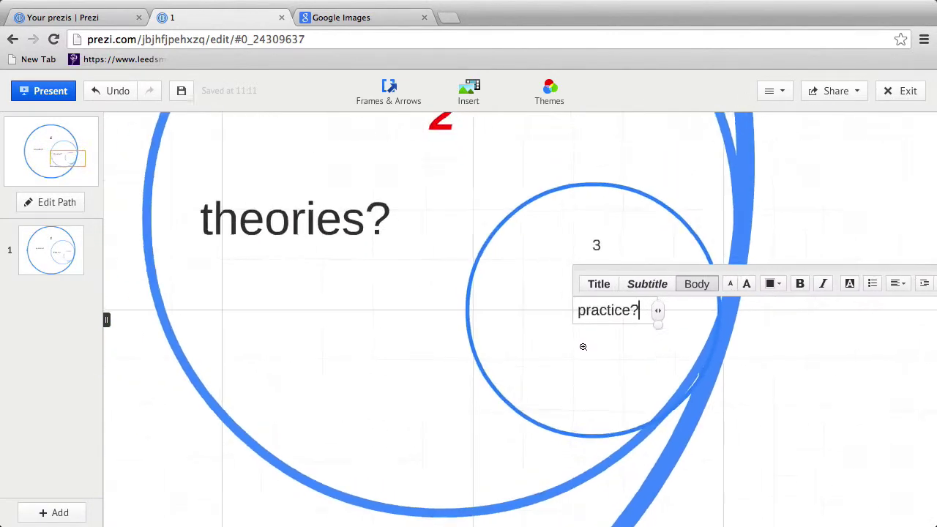
{"action": "scroll", "coordinate": [583, 349], "scroll_direction": "up", "scroll_amount": 2}
{"action": "scroll", "coordinate": [583, 349], "scroll_direction": "up", "scroll_amount": 2}
{"action": "scroll", "coordinate": [583, 349], "scroll_direction": "down", "scroll_amount": 2}
{"action": "scroll", "coordinate": [583, 349], "scroll_direction": "up", "scroll_amount": 2}
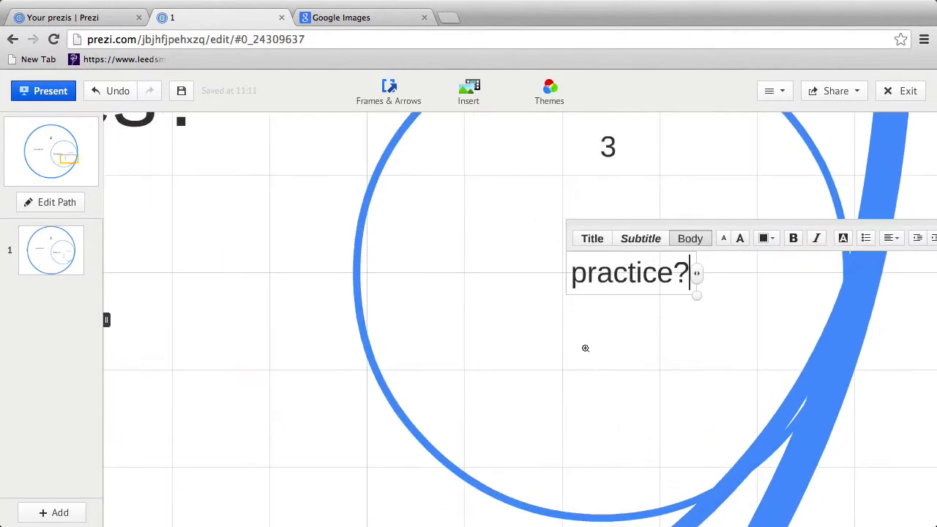
{"action": "left_click_drag", "start_coordinate": [586, 384], "coordinate": [544, 324]}
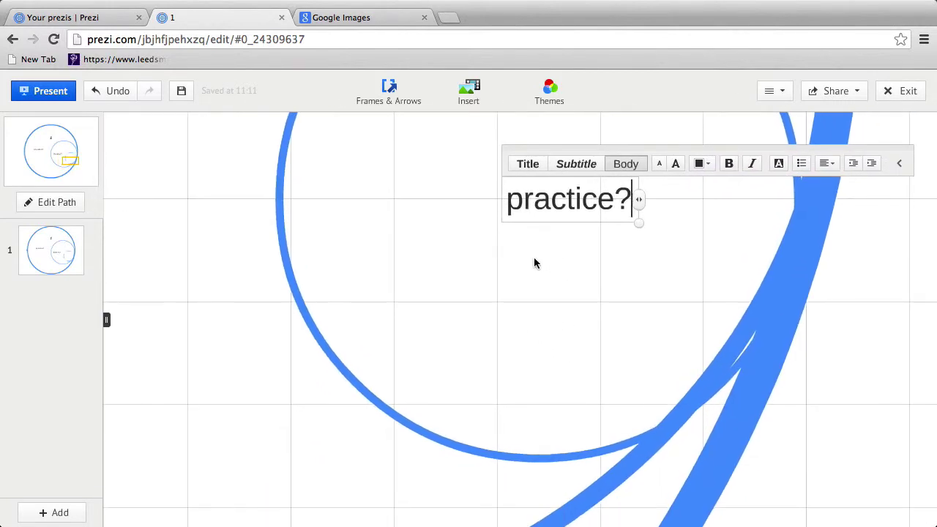
{"action": "left_click", "coordinate": [393, 90]}
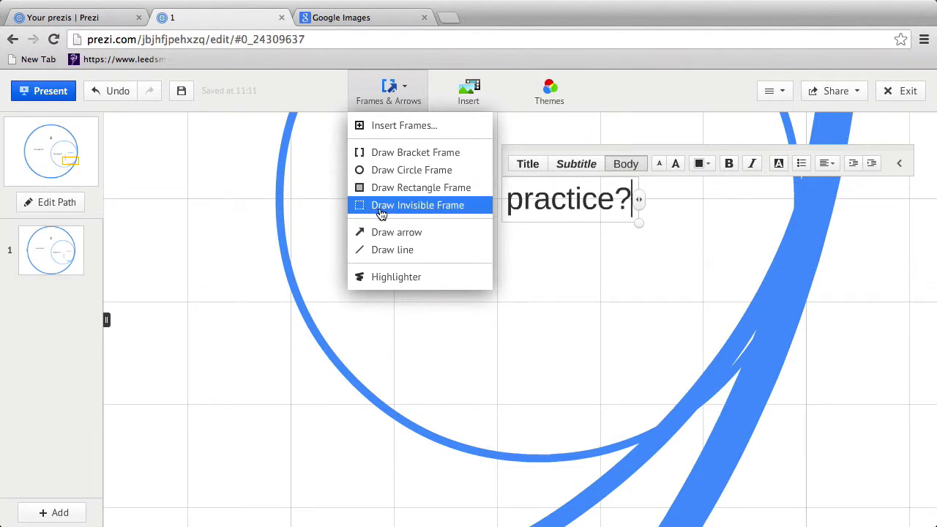
Step: Draw a bracket frame below the practice? text
{"action": "left_click", "coordinate": [402, 153]}
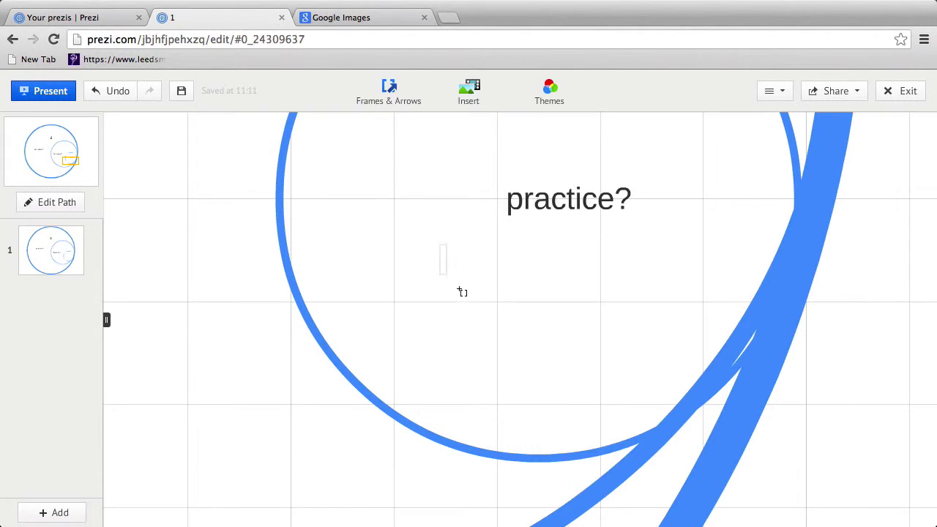
{"action": "left_click_drag", "start_coordinate": [462, 292], "coordinate": [679, 380]}
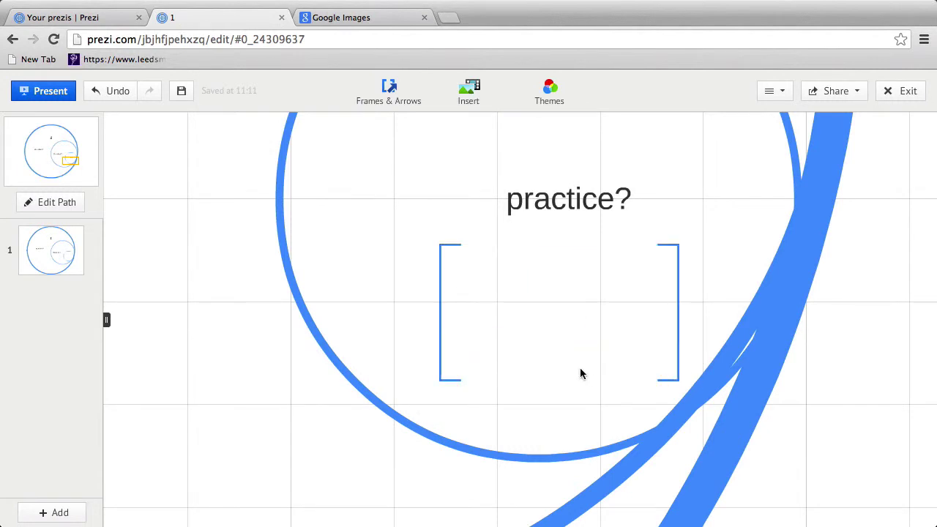
{"action": "left_click", "coordinate": [500, 284]}
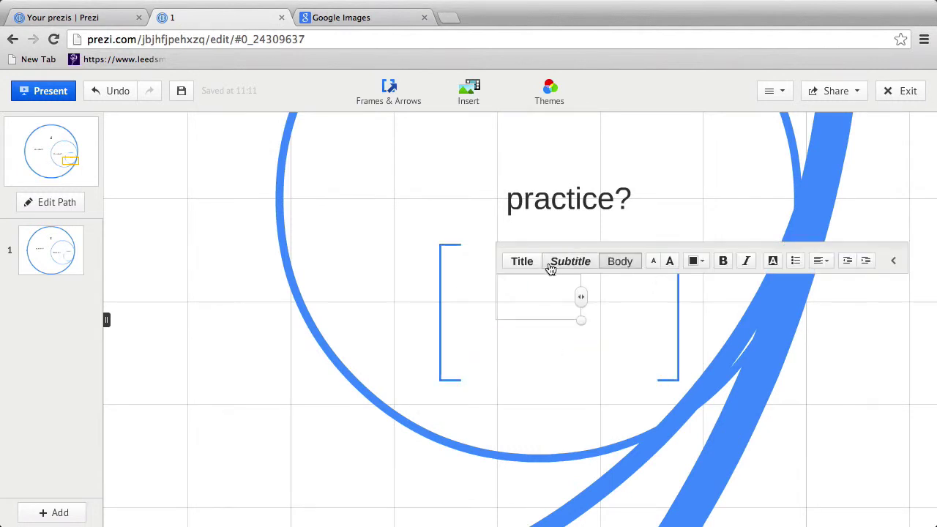
{"action": "left_click", "coordinate": [568, 307]}
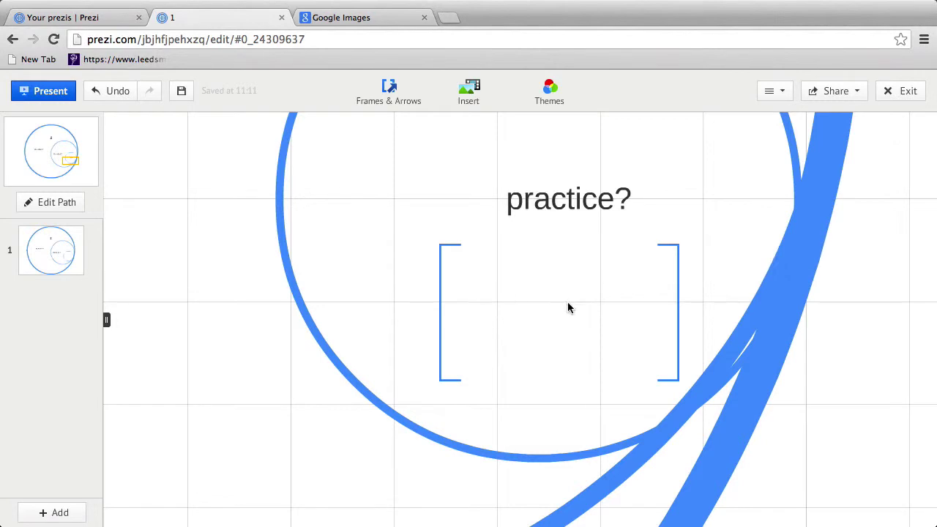
Step: Type a bulleted list of 1, 2 and 3 inside the bracket frame
{"action": "left_click", "coordinate": [461, 269]}
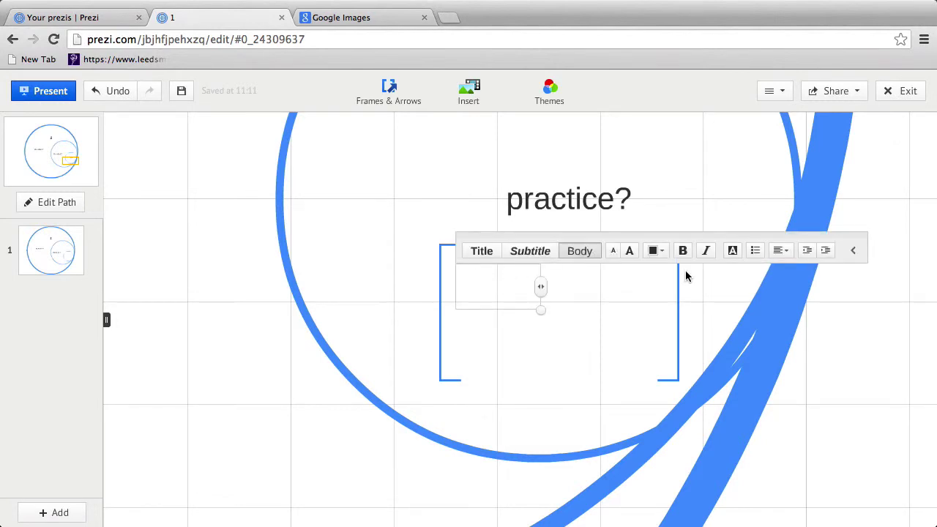
{"action": "left_click", "coordinate": [755, 251]}
{"action": "type", "text": "1"}
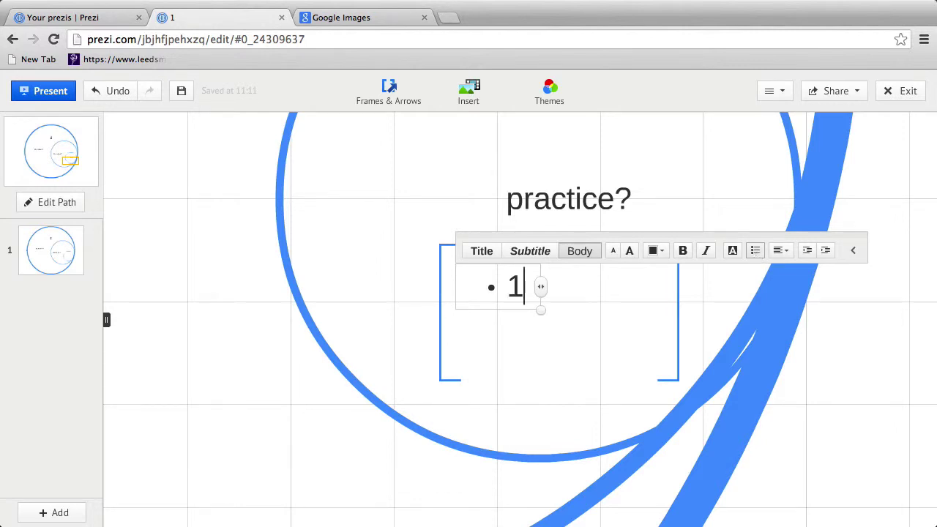
{"action": "key", "text": "Return"}
{"action": "type", "text": "2"}
{"action": "key", "text": "Return"}
{"action": "type", "text": "3"}
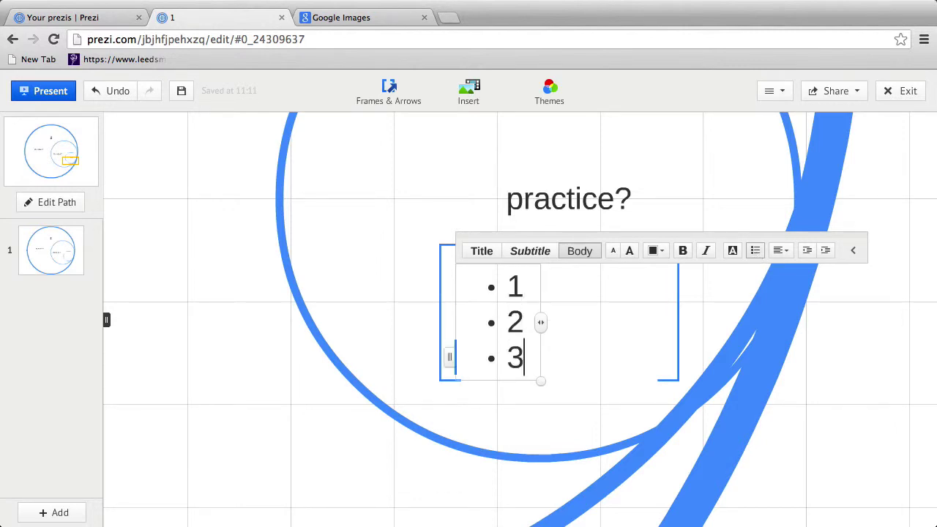
{"action": "scroll", "coordinate": [759, 326], "scroll_direction": "up", "scroll_amount": 3}
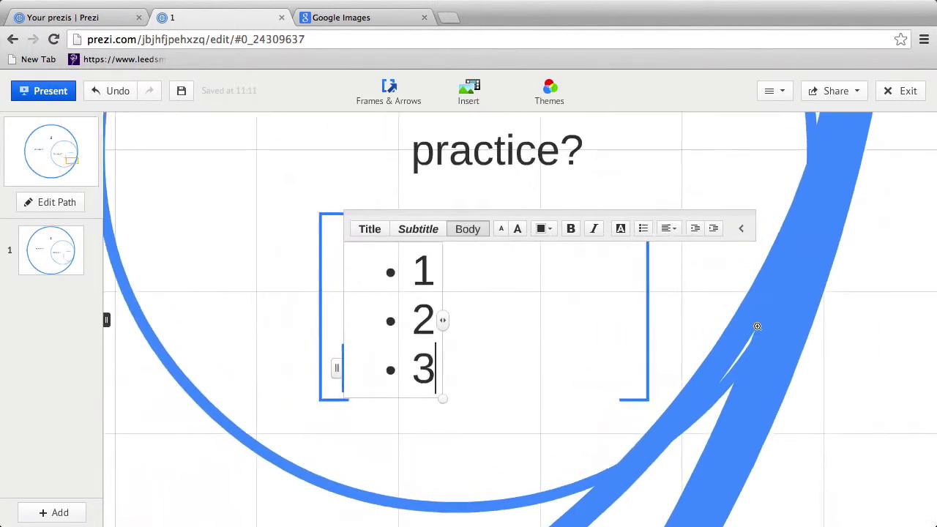
Step: Zoom out and pan so all three nested circles are visible
{"action": "scroll", "coordinate": [758, 321], "scroll_direction": "down", "scroll_amount": 5}
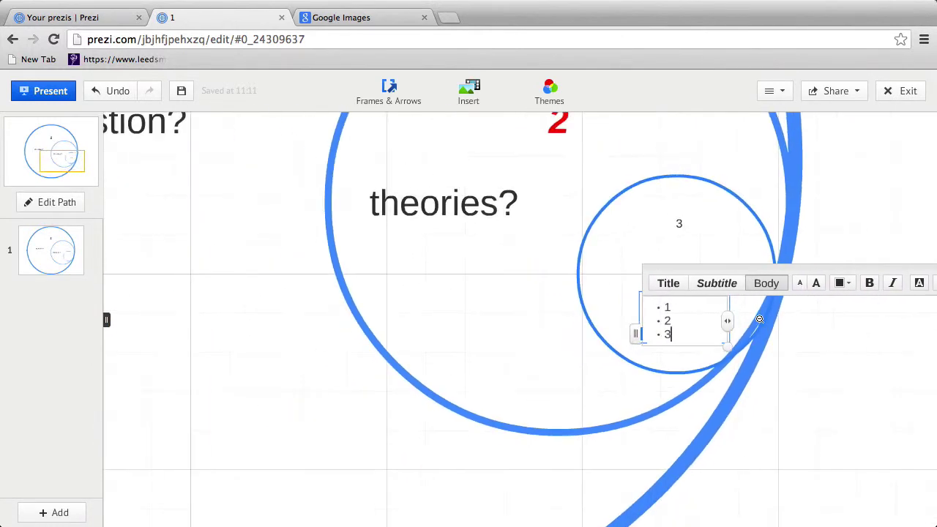
{"action": "scroll", "coordinate": [760, 320], "scroll_direction": "down", "scroll_amount": 4}
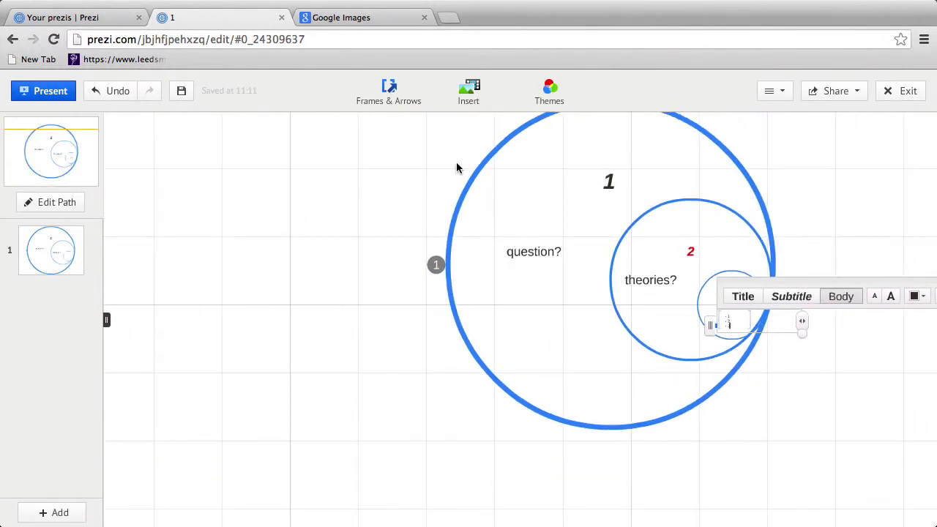
{"action": "left_click_drag", "start_coordinate": [456, 161], "coordinate": [349, 211]}
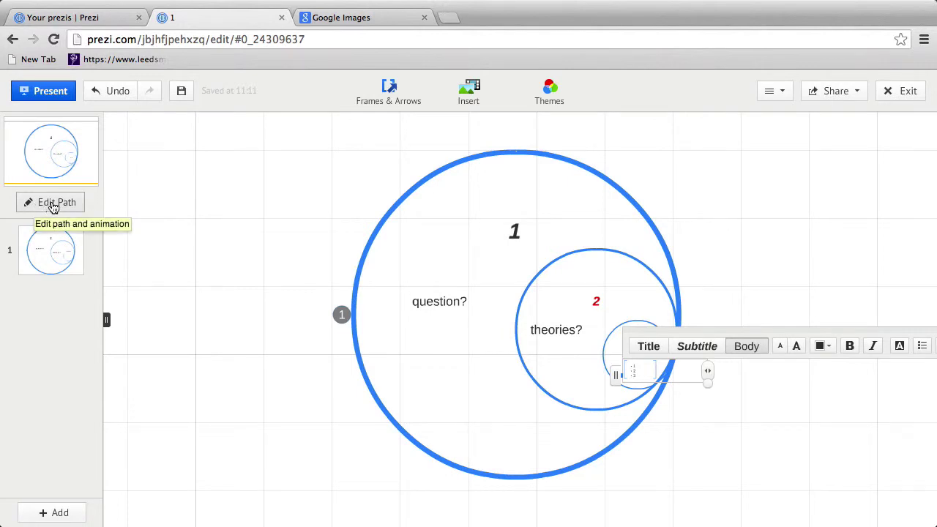
Step: Add the theories? circle, practice? circle and bulleted list as path steps 2, 3 and 4
{"action": "left_click", "coordinate": [50, 205]}
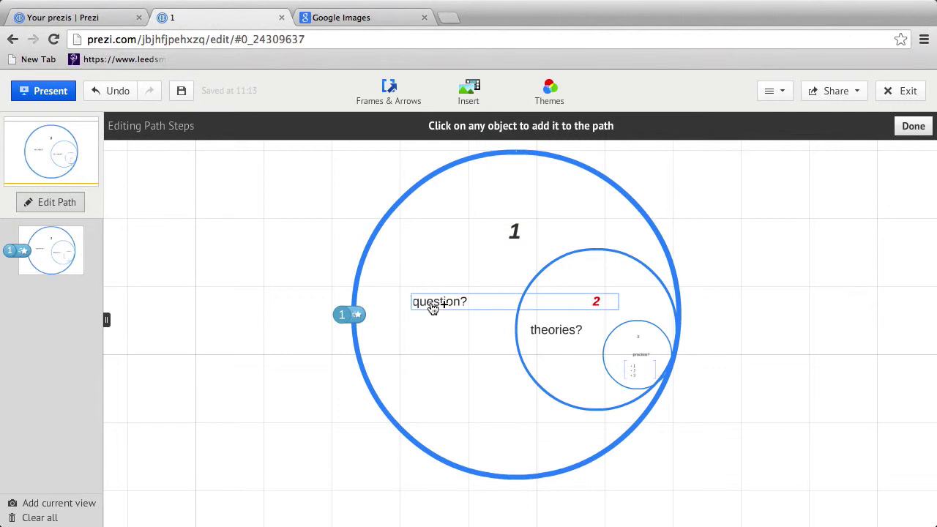
{"action": "left_click", "coordinate": [548, 270]}
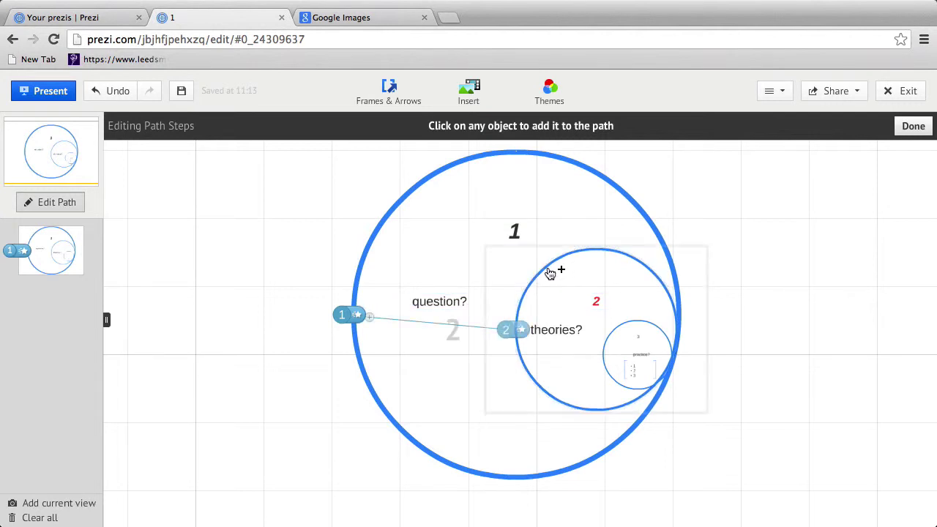
{"action": "left_click", "coordinate": [628, 330]}
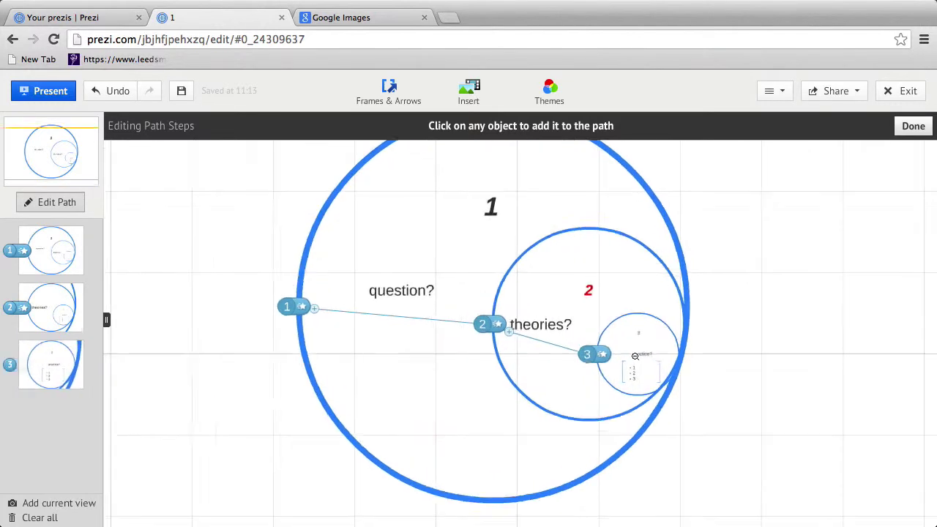
{"action": "scroll", "coordinate": [636, 355], "scroll_direction": "up", "scroll_amount": 5}
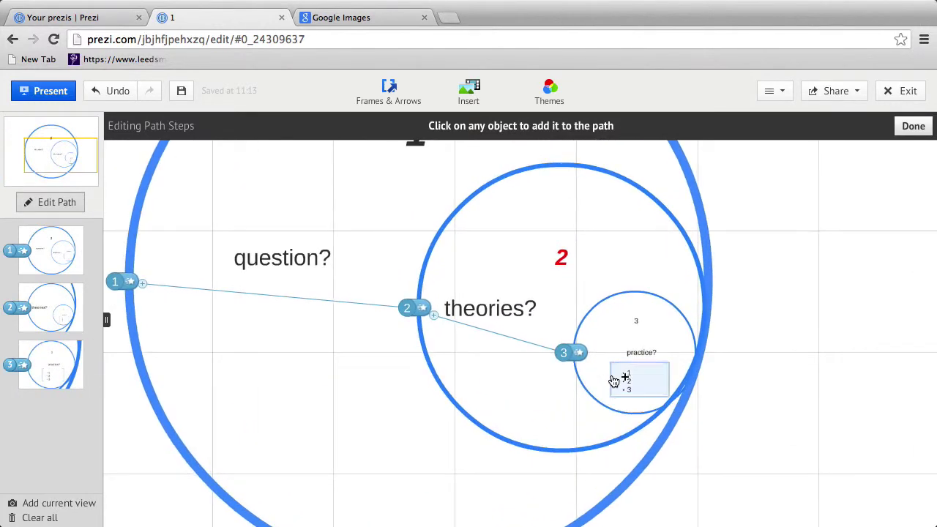
{"action": "left_click", "coordinate": [613, 380]}
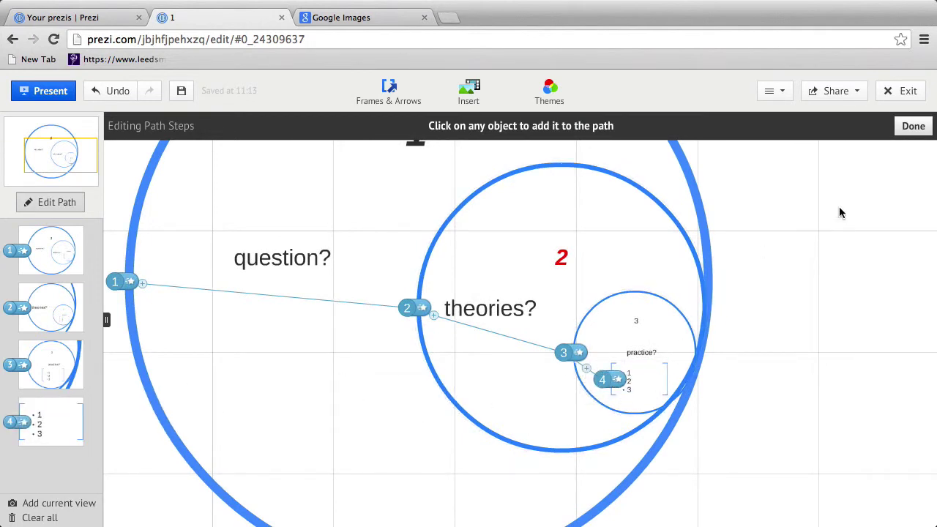
{"action": "left_click", "coordinate": [911, 128]}
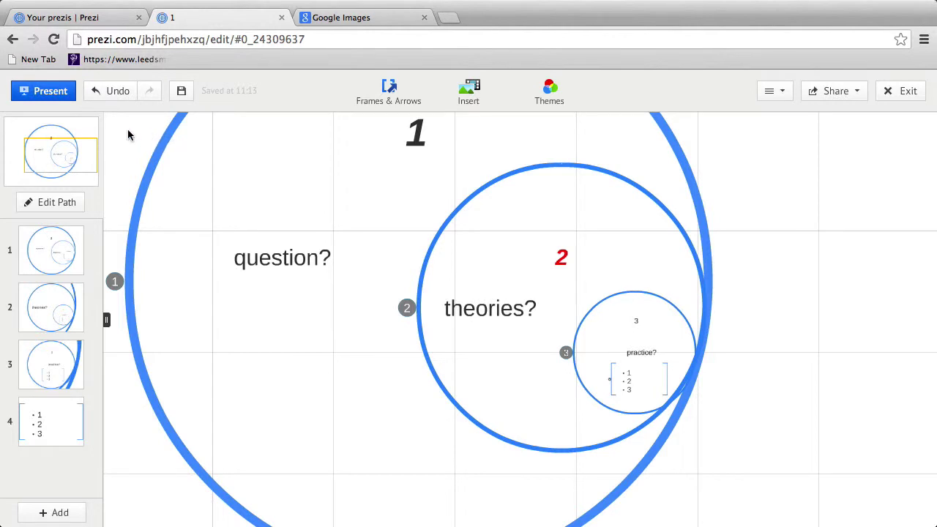
Step: Present the nested-circle prezi full screen with keyboard controls through its four path steps
{"action": "left_click", "coordinate": [45, 94]}
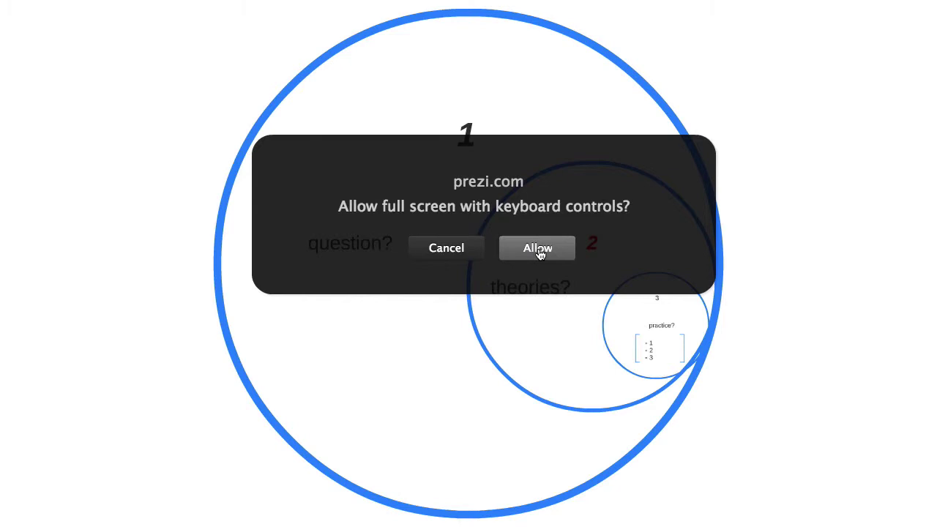
{"action": "left_click", "coordinate": [538, 249]}
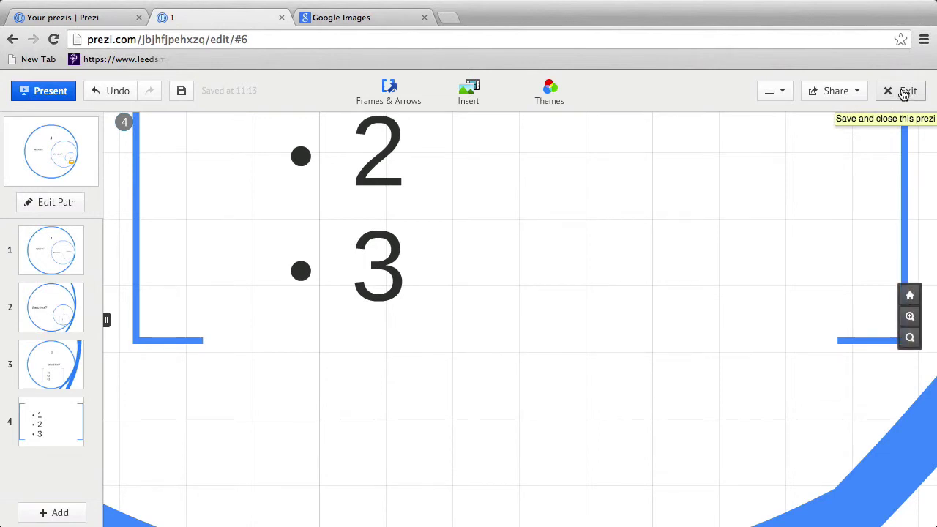
Step: Save and close the circle prezi and start a brand new prezi
{"action": "left_click", "coordinate": [904, 93]}
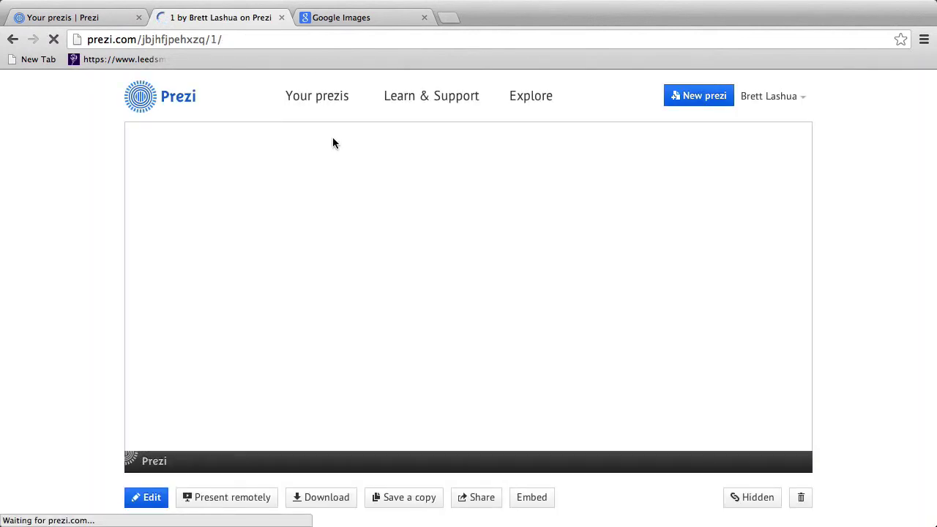
{"action": "left_click", "coordinate": [679, 96]}
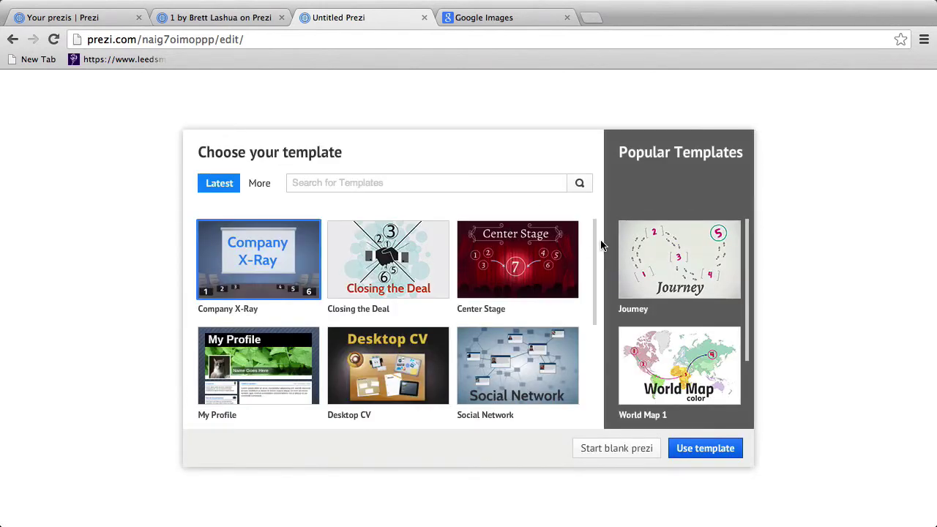
{"action": "scroll", "coordinate": [592, 249], "scroll_direction": "down", "scroll_amount": 1}
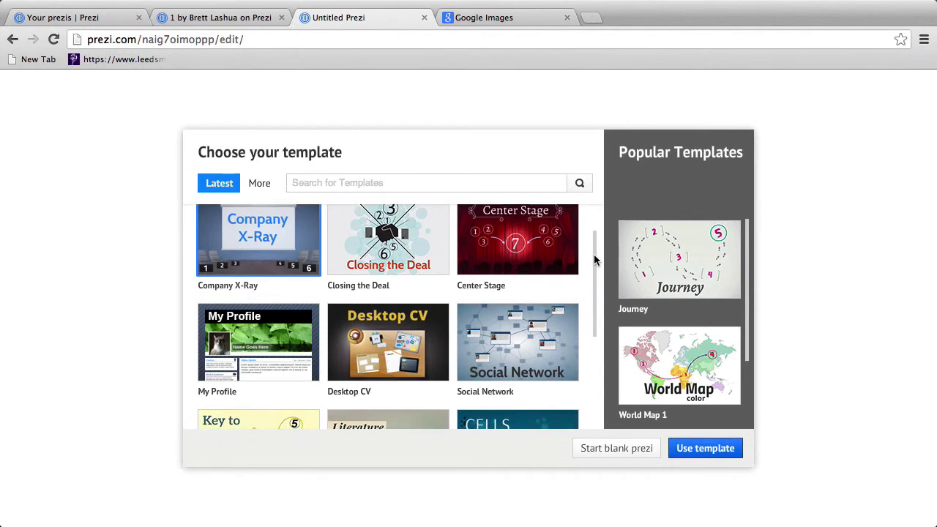
{"action": "left_click_drag", "start_coordinate": [594, 254], "coordinate": [589, 374]}
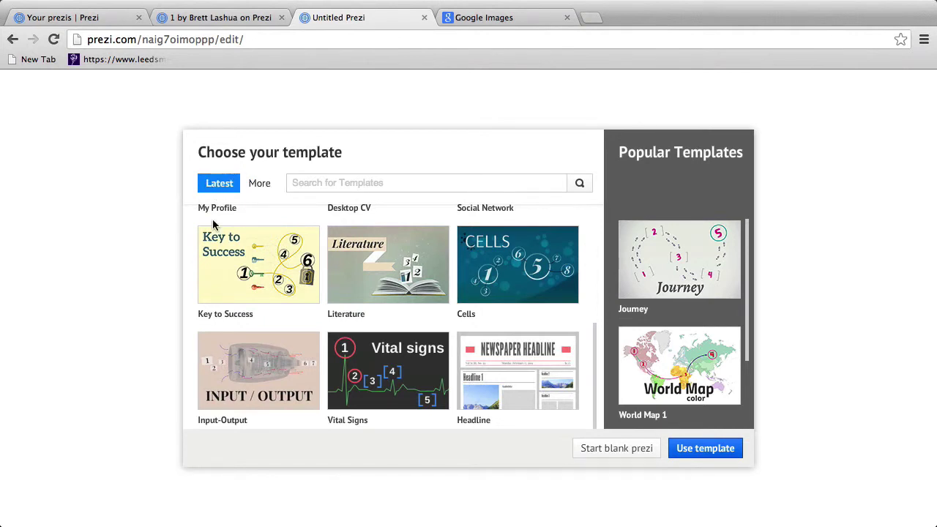
Step: Pick The Road Ahead template from the More template collection
{"action": "left_click", "coordinate": [262, 184]}
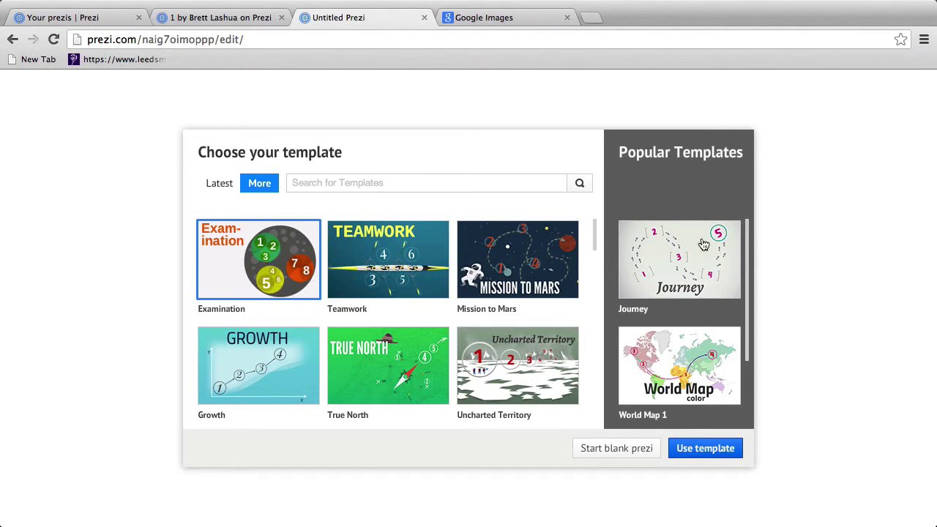
{"action": "left_click", "coordinate": [692, 260]}
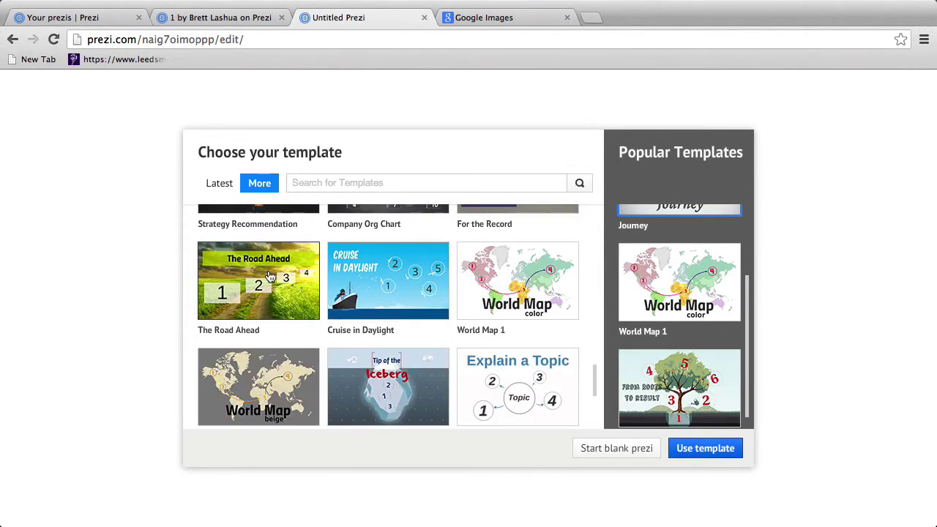
{"action": "left_click", "coordinate": [276, 298]}
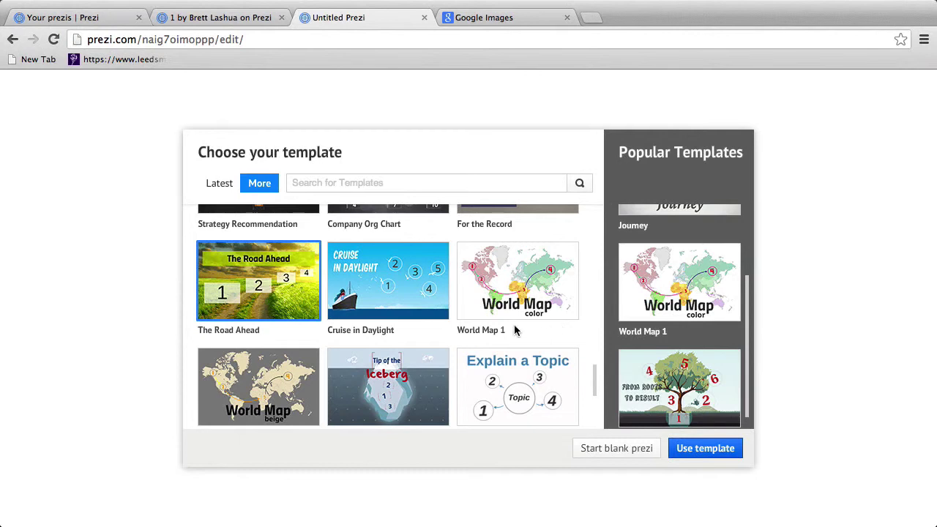
Step: Create the prezi from The Road Ahead template and zoom in near the Step 4 frame
{"action": "left_click", "coordinate": [714, 454]}
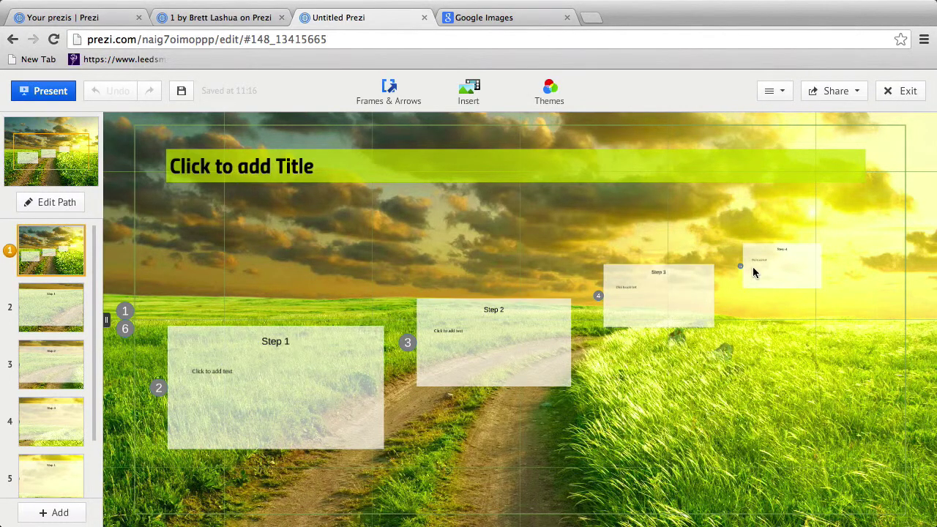
{"action": "left_click_drag", "start_coordinate": [690, 234], "coordinate": [513, 264]}
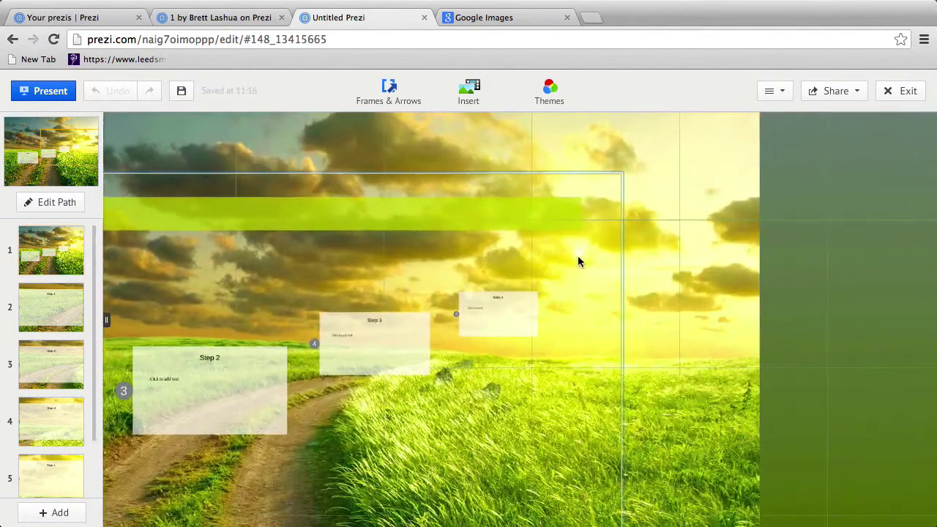
{"action": "scroll", "coordinate": [564, 265], "scroll_direction": "up", "scroll_amount": 5}
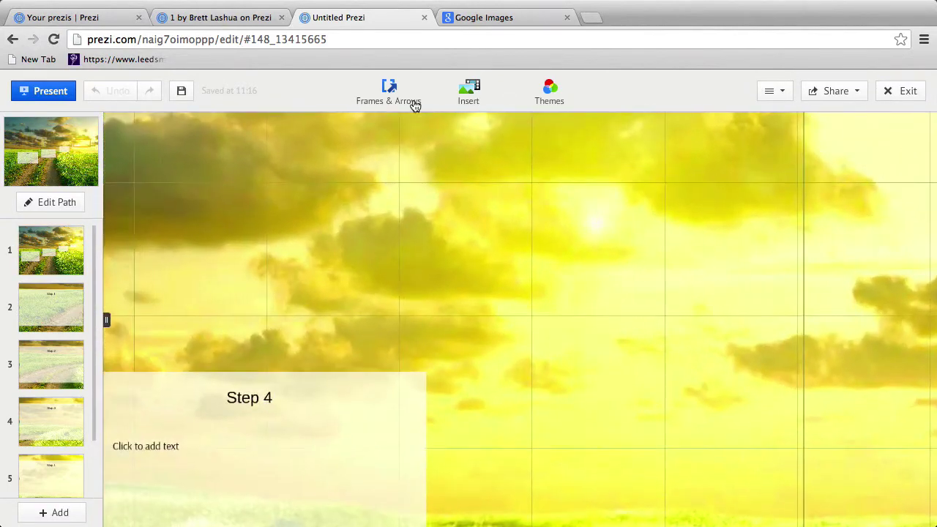
Step: Draw a rectangle frame in the sky beyond Step 4 and write 'Sunshine!' inside it
{"action": "left_click", "coordinate": [416, 98]}
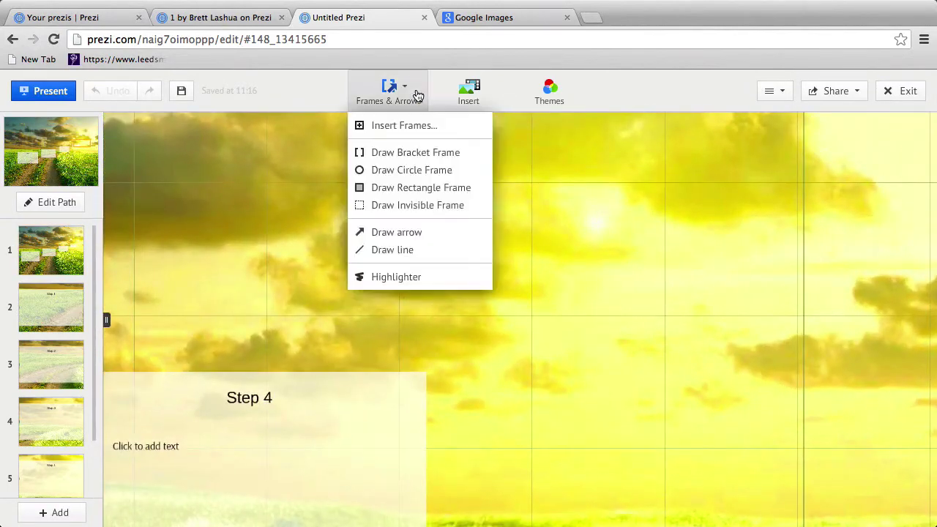
{"action": "left_click", "coordinate": [407, 188]}
{"action": "mouse_move", "coordinate": [521, 185]}
{"action": "left_mouse_down"}
{"action": "mouse_move", "coordinate": [686, 307]}
{"action": "mouse_move", "coordinate": [778, 337]}
{"action": "mouse_move", "coordinate": [746, 351]}
{"action": "mouse_move", "coordinate": [644, 259]}
{"action": "mouse_move", "coordinate": [751, 283]}
{"action": "mouse_move", "coordinate": [666, 326]}
{"action": "mouse_move", "coordinate": [725, 325]}
{"action": "left_mouse_up"}
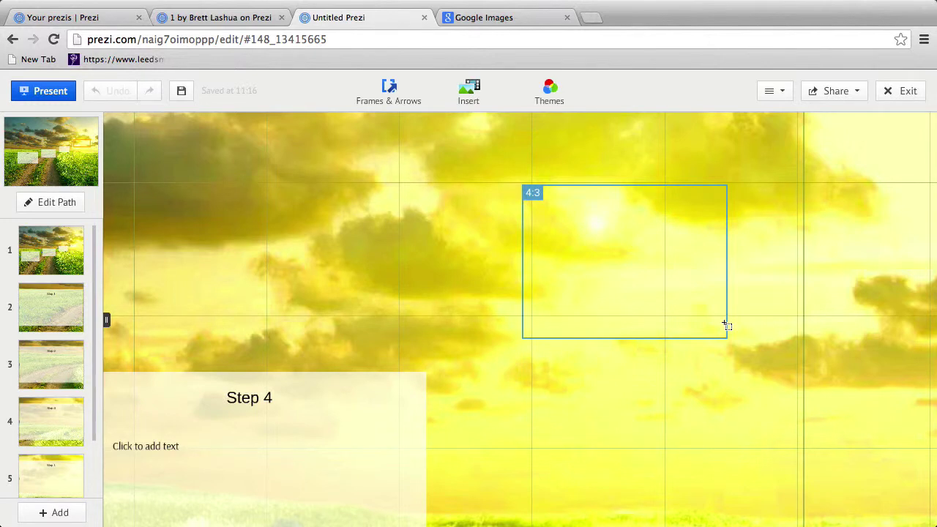
{"action": "left_click_drag", "start_coordinate": [726, 326], "coordinate": [727, 327]}
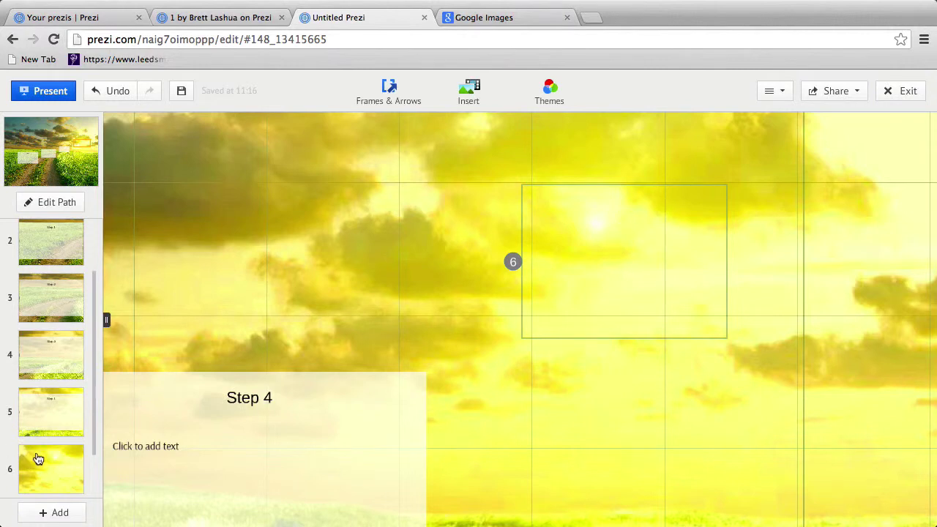
{"action": "left_click", "coordinate": [554, 216]}
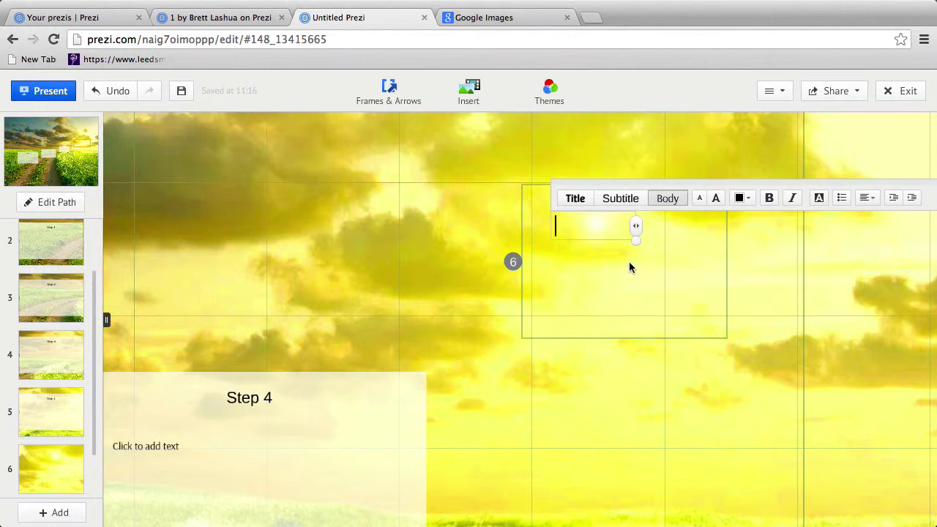
{"action": "type", "text": "Sunshine!"}
Step: Start presenting the Road Ahead prezi full screen from Step 1
{"action": "left_click", "coordinate": [42, 91]}
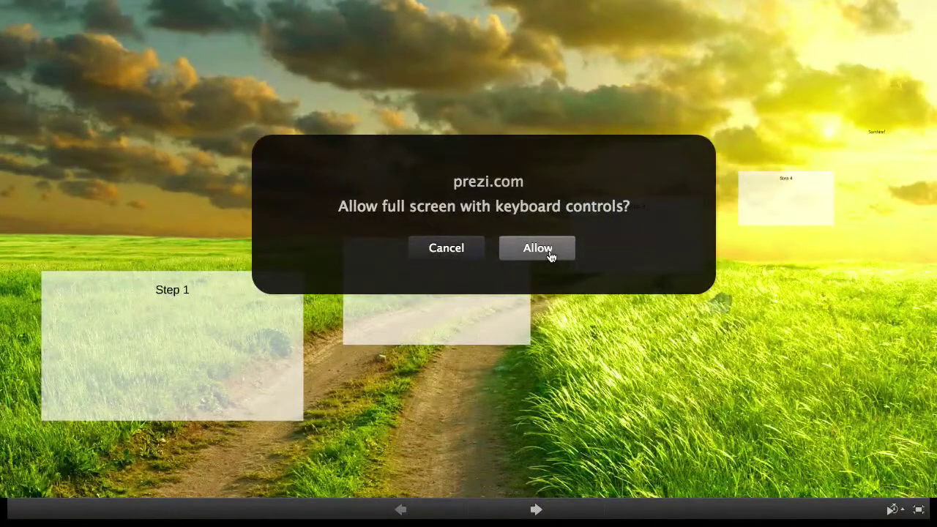